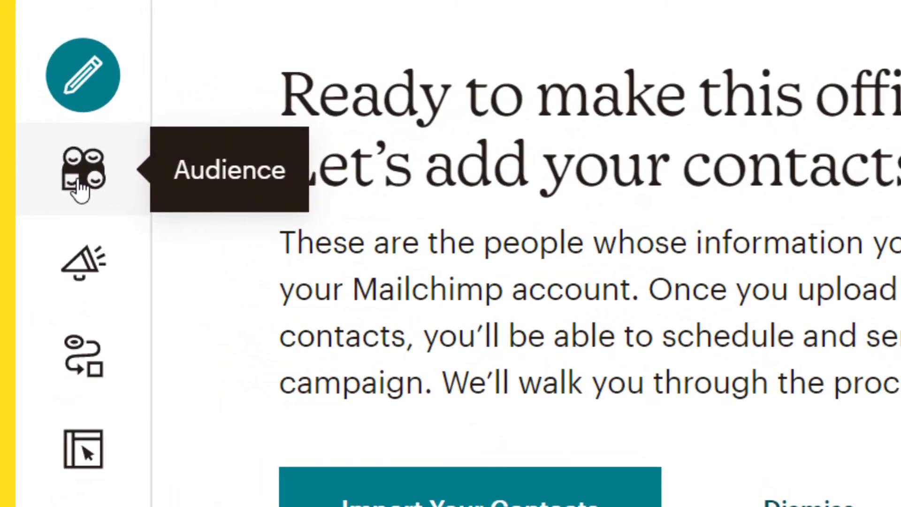
Open the Form builder from the audience's Signup forms overview.
click(80, 188)
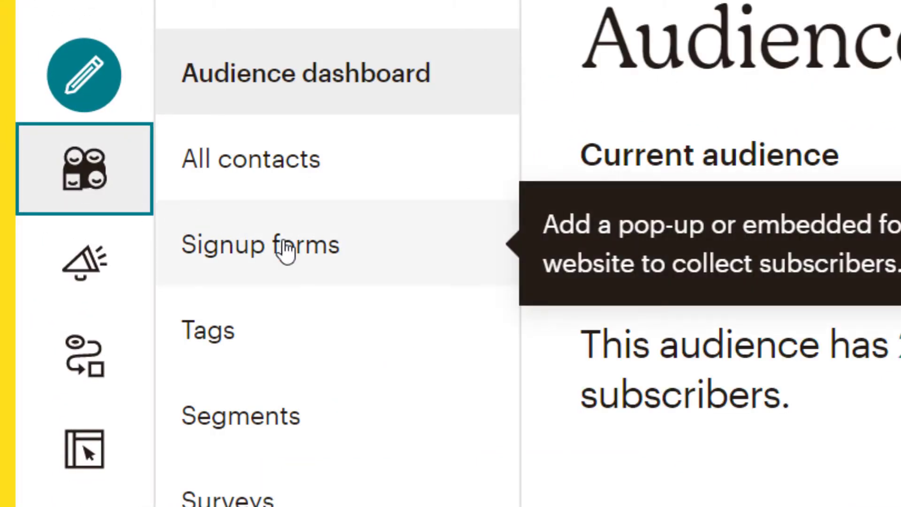
click(284, 251)
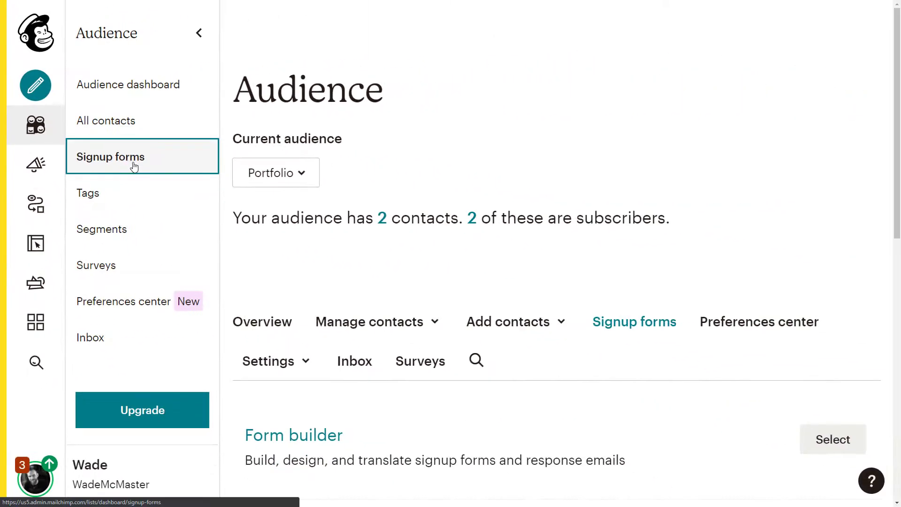
scroll(899, 287, down, 5)
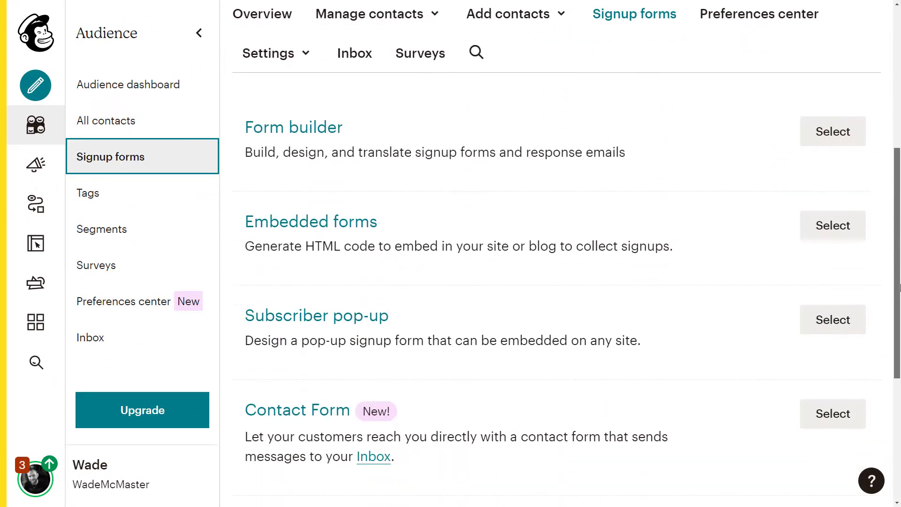
click(825, 133)
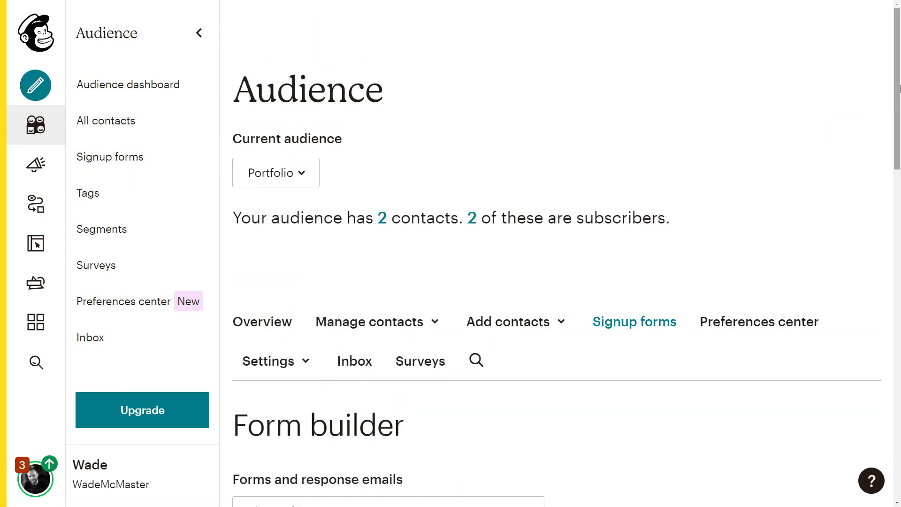
scroll(900, 90, down, 10)
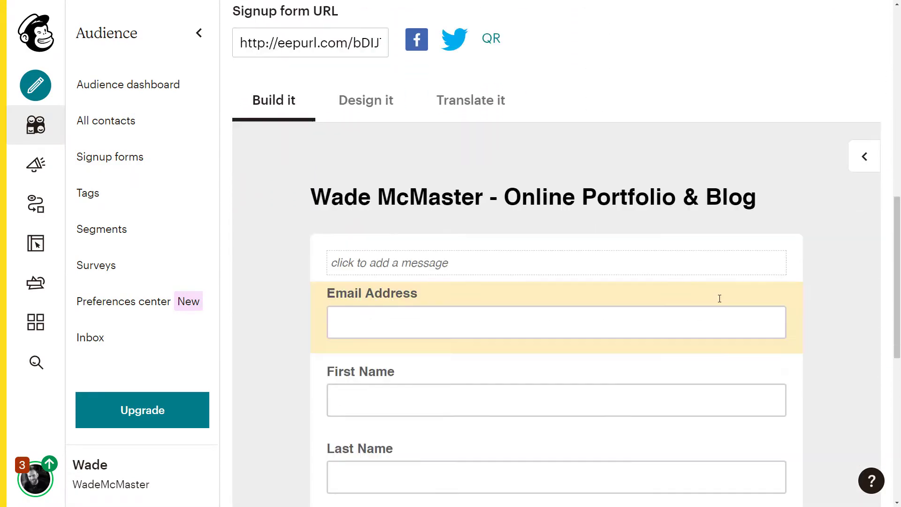
scroll(719, 299, down, 3)
scroll(718, 299, up, 3)
Show the list of field types that can be added, then hide it again.
click(864, 151)
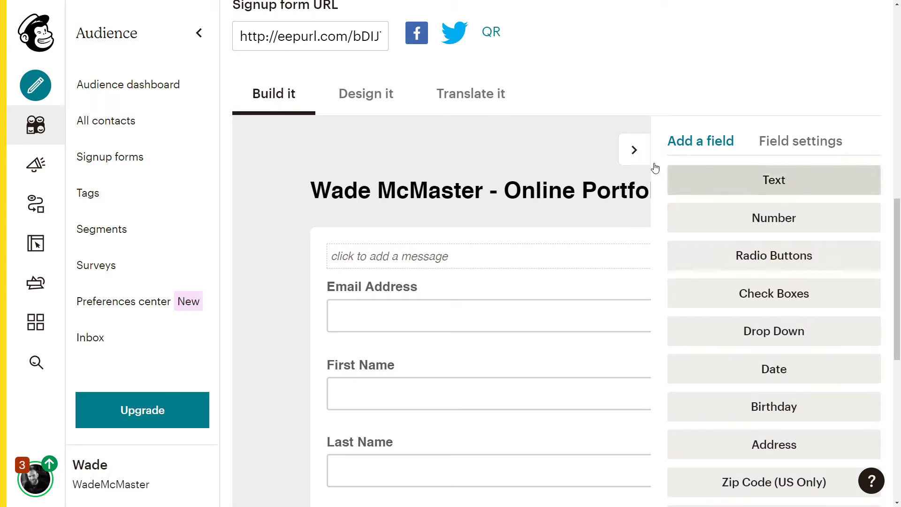
scroll(892, 145, down, 3)
scroll(891, 152, up, 1)
scroll(891, 151, up, 4)
click(634, 260)
Copy the Signup form URL from the form builder.
scroll(897, 199, down, 6)
scroll(897, 199, up, 11)
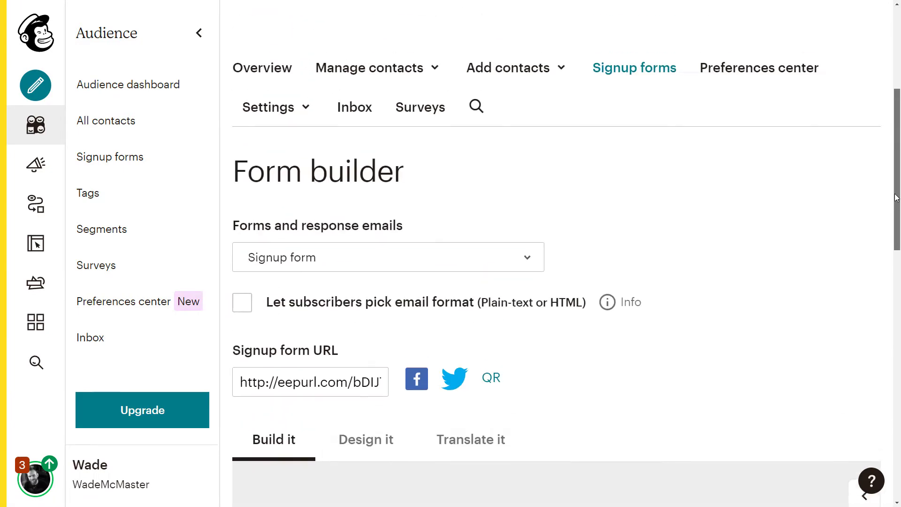
scroll(897, 199, down, 4)
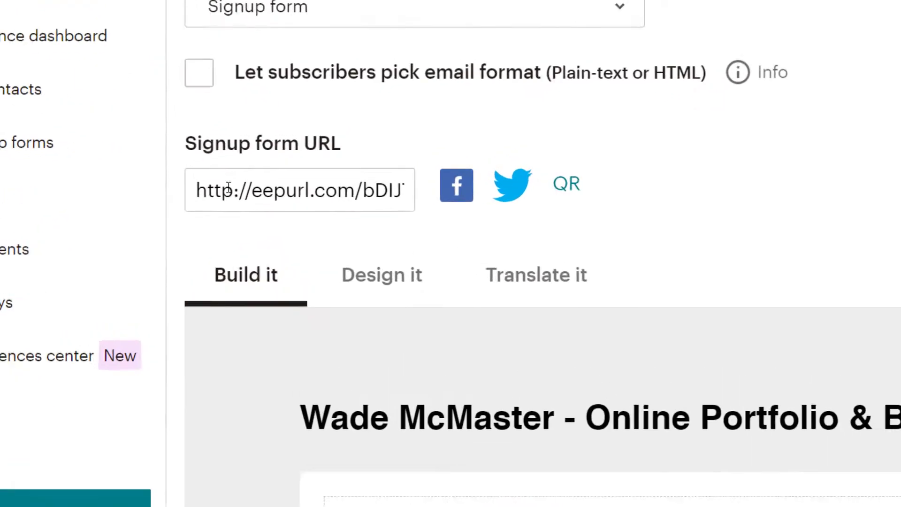
click(262, 187)
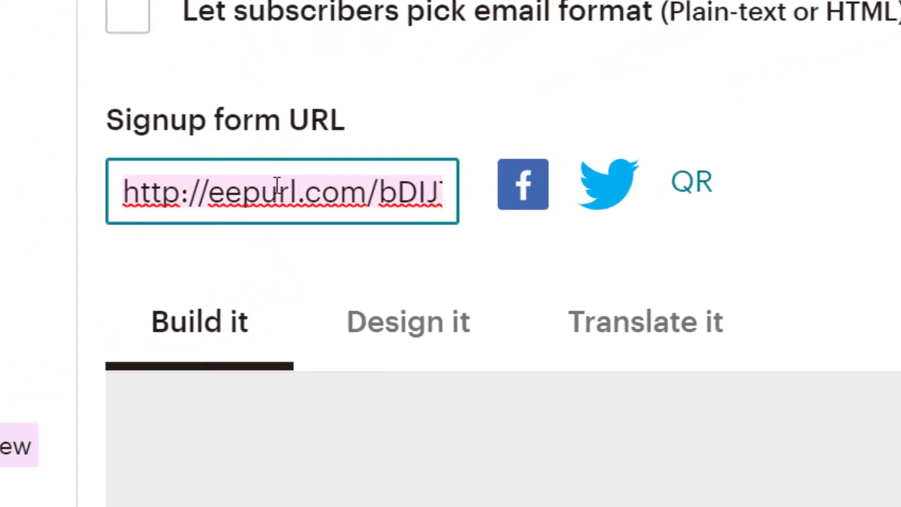
right_click(277, 186)
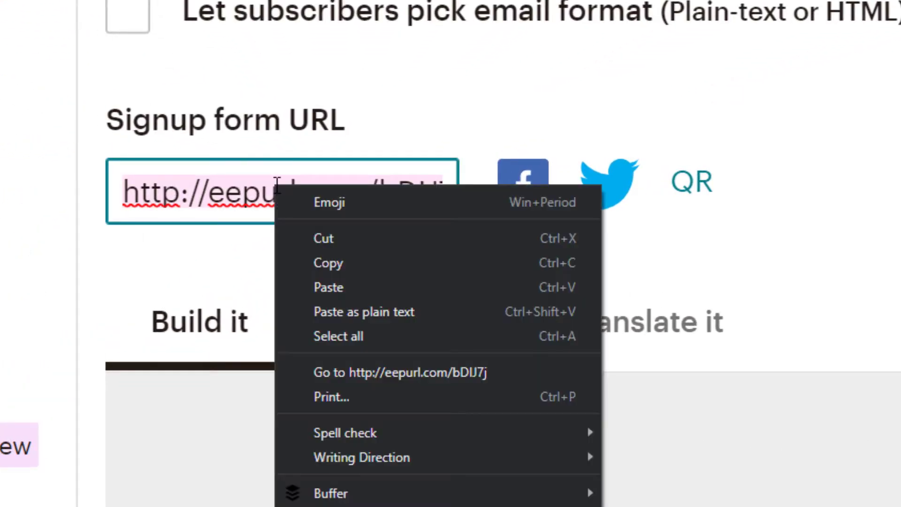
click(307, 261)
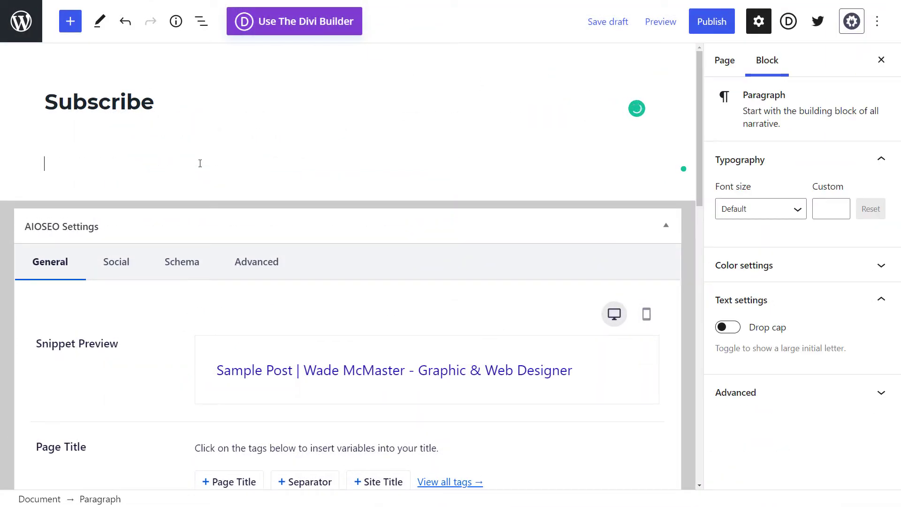
Add 'Sign up to our mailing list here!', link it to the copied signup URL, and test the link.
text(Sign up to our mailing list here!)
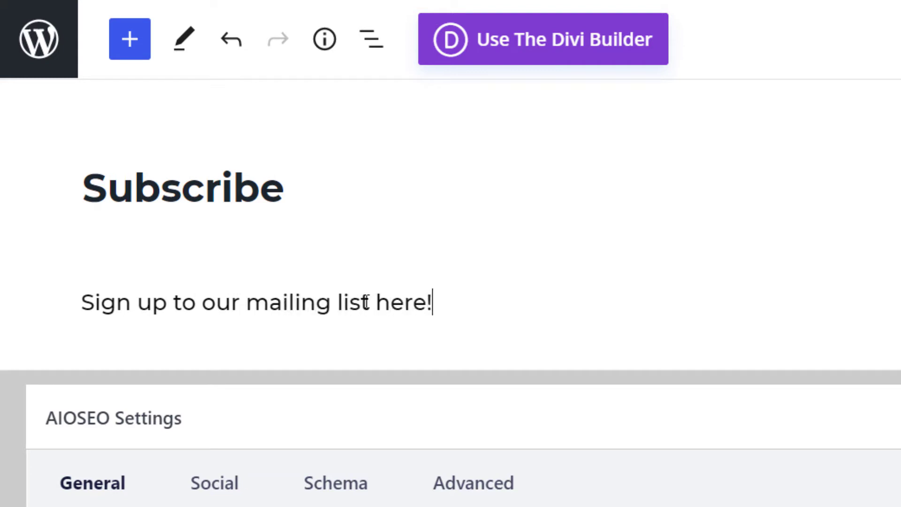
drag(437, 306, 135, 315)
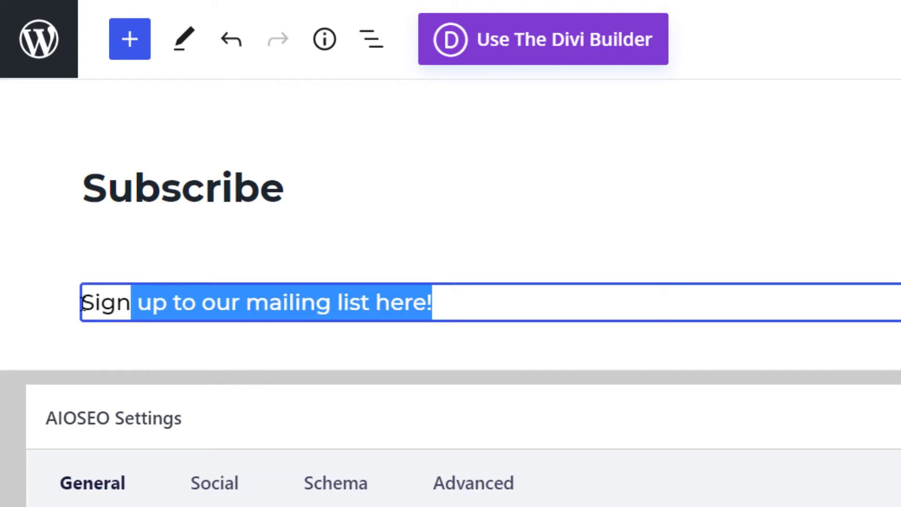
drag(234, 303, 70, 304)
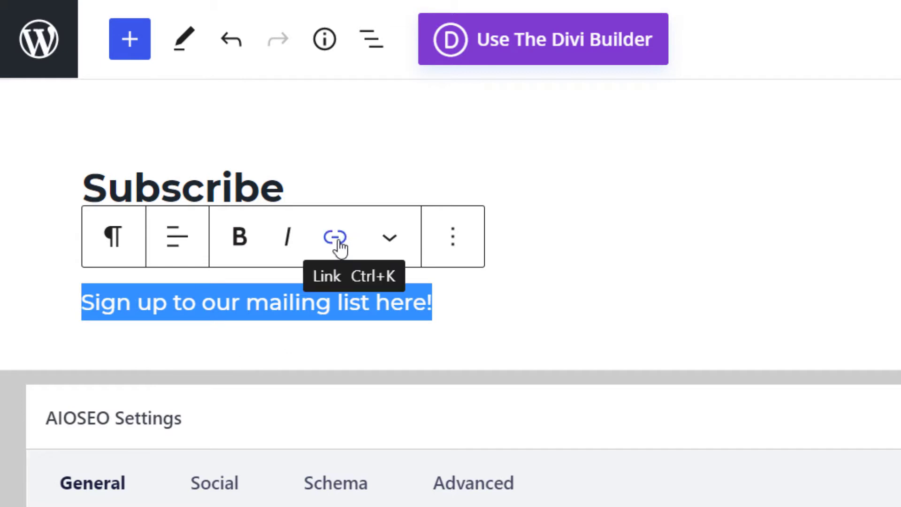
click(337, 241)
key(ctrl+v)
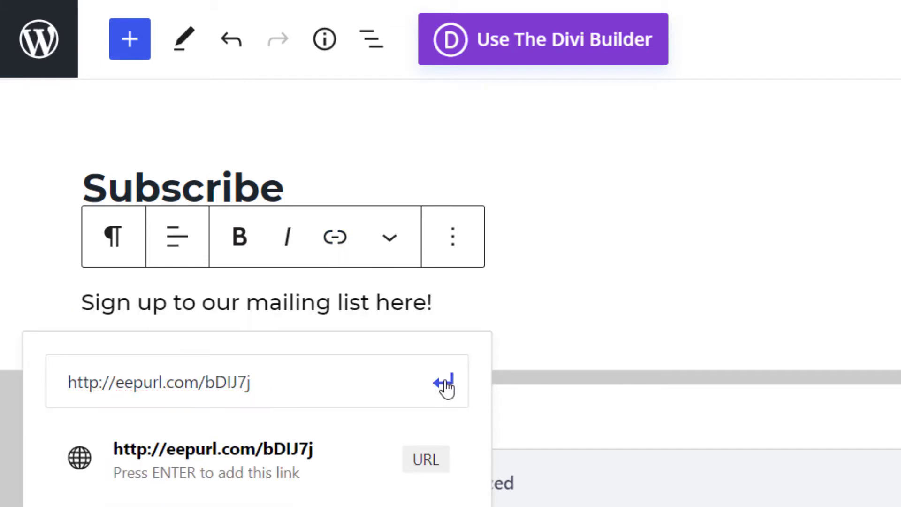
click(445, 384)
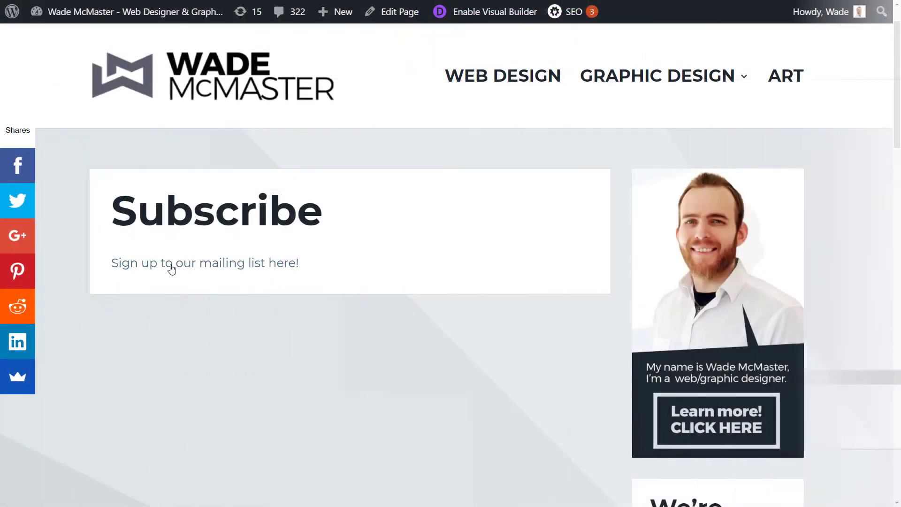
click(222, 265)
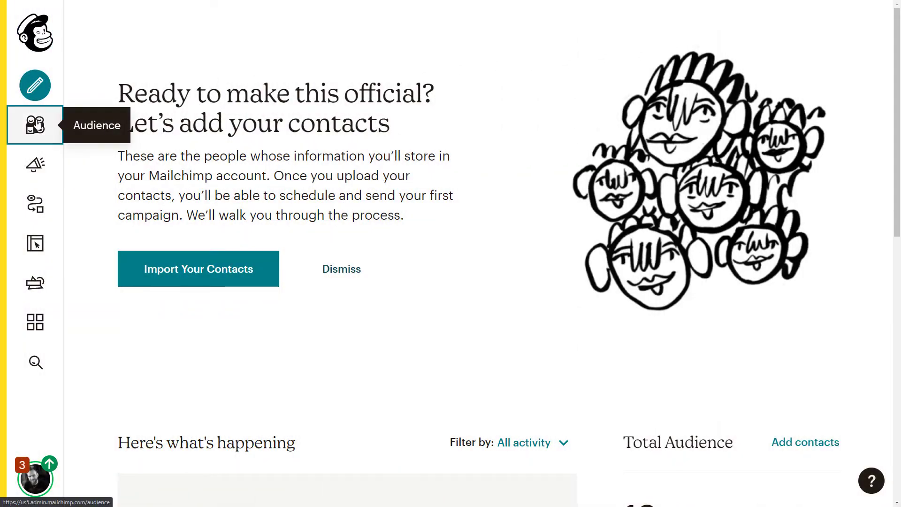
Open the Embedded forms code generator from Audience > Signup forms.
click(38, 124)
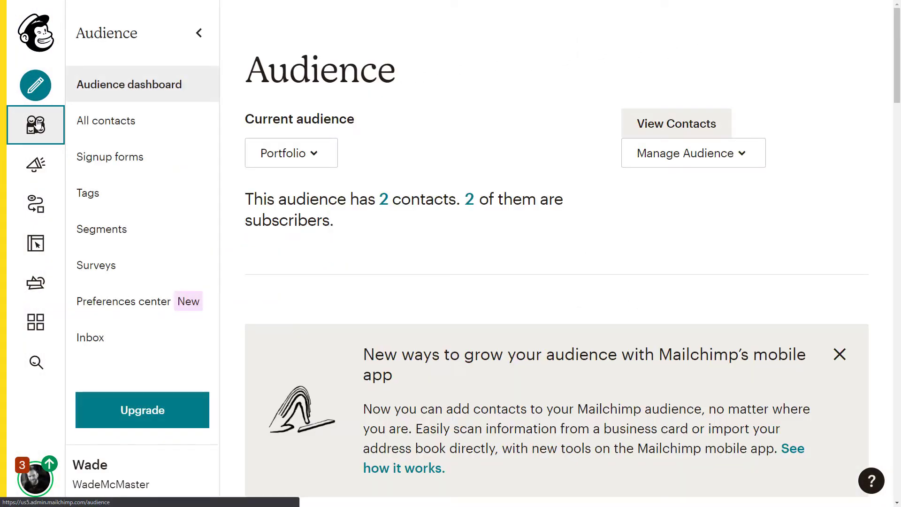
click(129, 158)
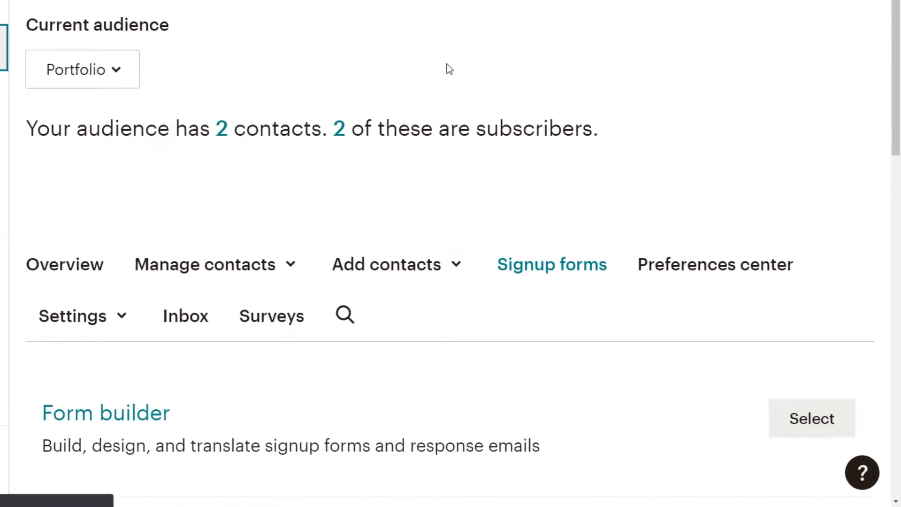
scroll(446, 81, down, 7)
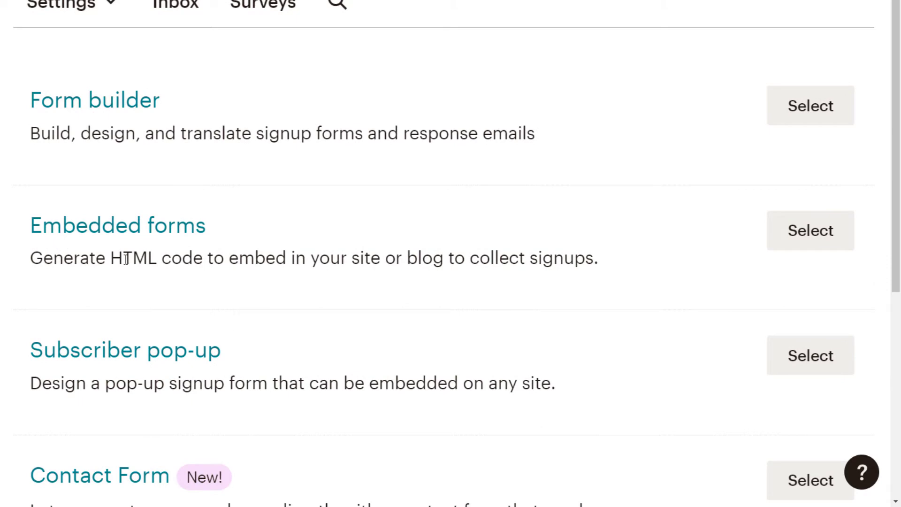
click(820, 239)
scroll(899, 218, down, 8)
scroll(899, 219, down, 4)
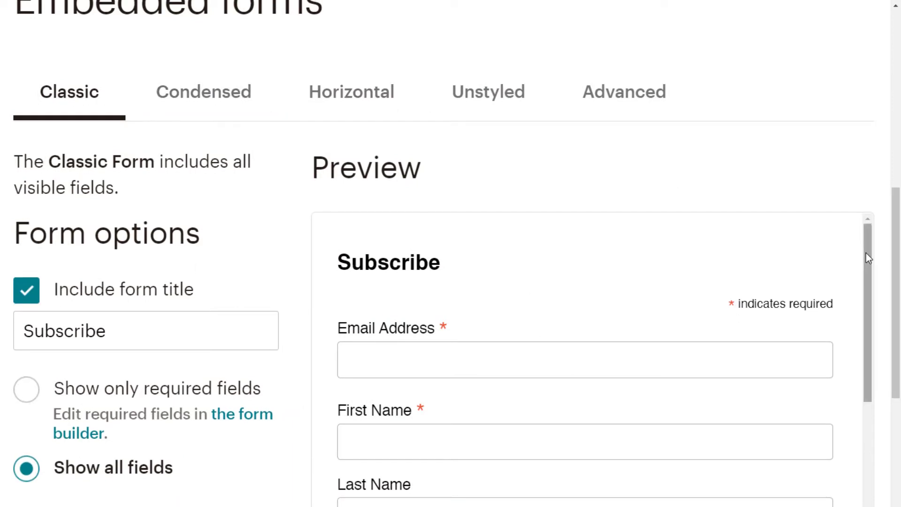
scroll(867, 257, down, 2)
scroll(868, 257, up, 2)
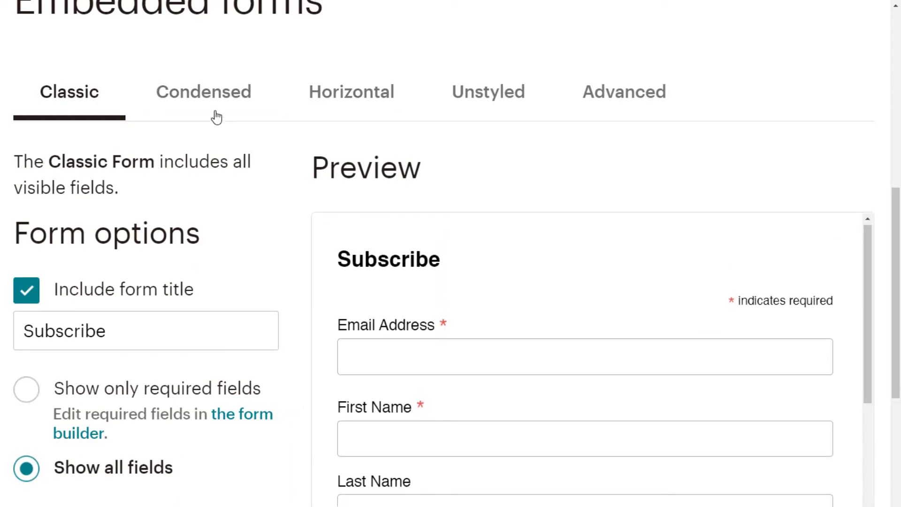
Retitle the Condensed form 'Sign up!', then switch to the Horizontal style and try its email field.
click(169, 98)
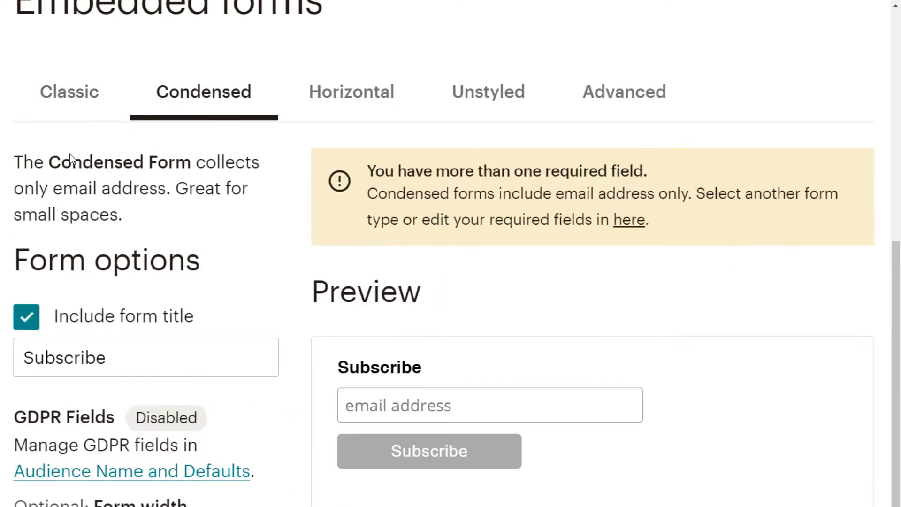
double_click(108, 373)
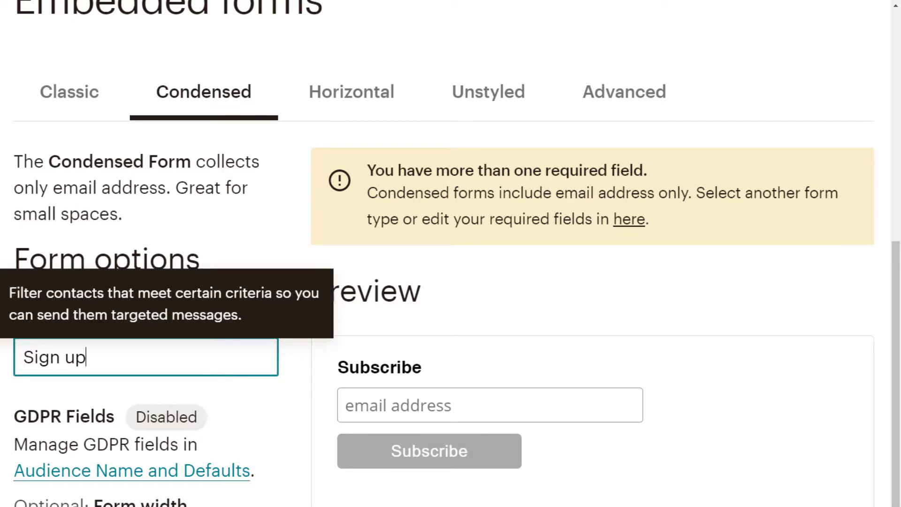
click(469, 369)
click(348, 104)
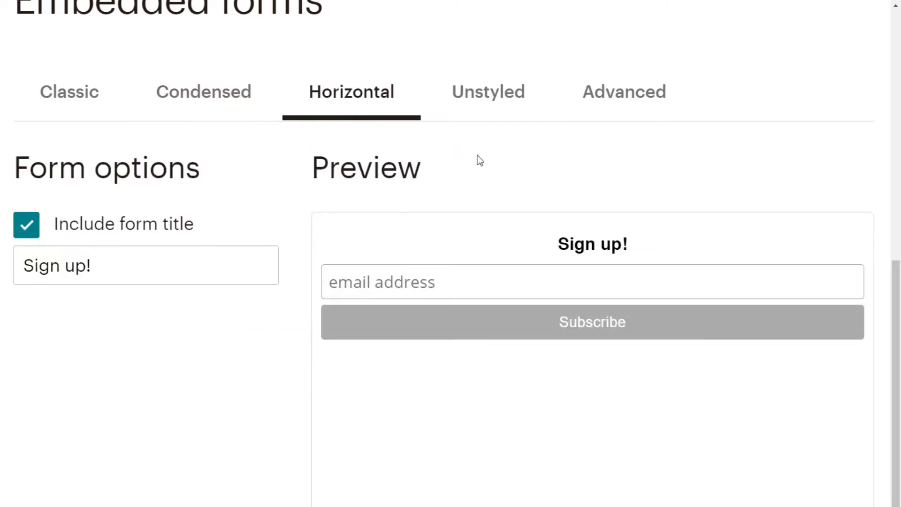
scroll(434, 250, down, 2)
scroll(434, 249, up, 1)
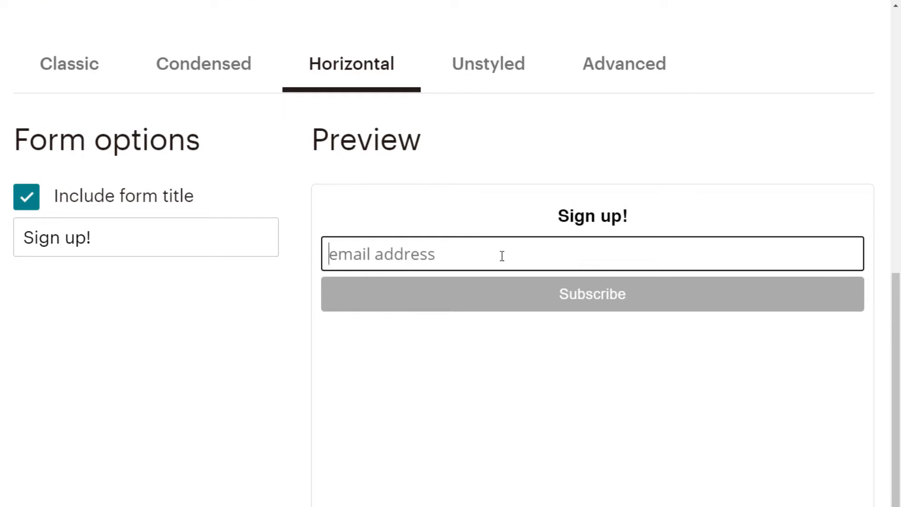
click(515, 269)
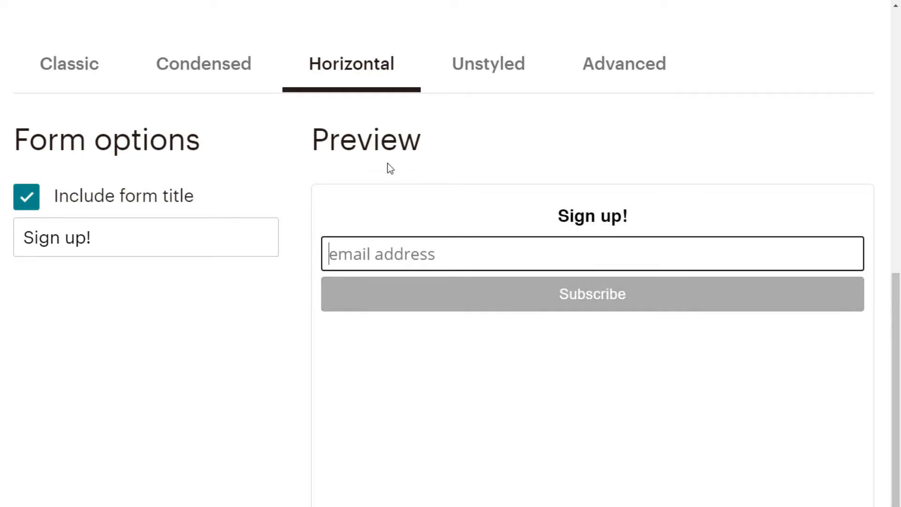
Switch to the Unstyled form and retitle it 'Sign up for our freebie!'.
click(487, 71)
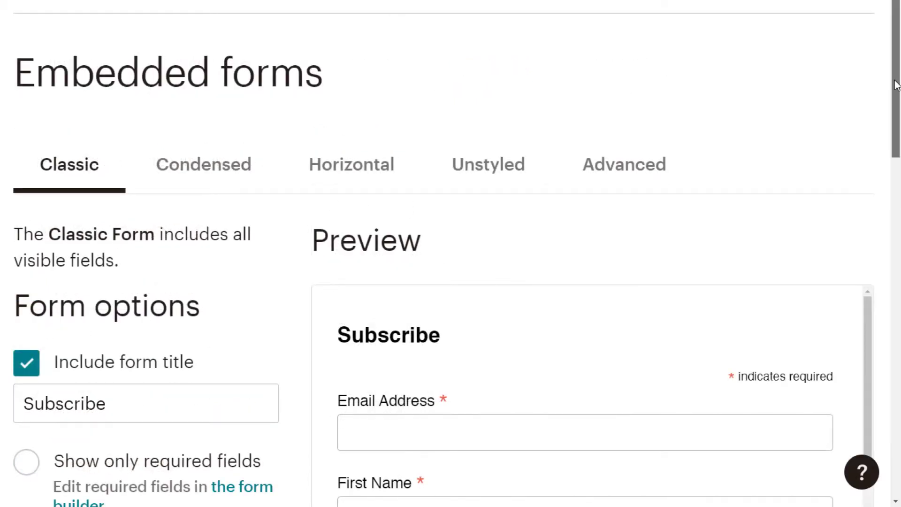
scroll(897, 86, down, 7)
double_click(114, 62)
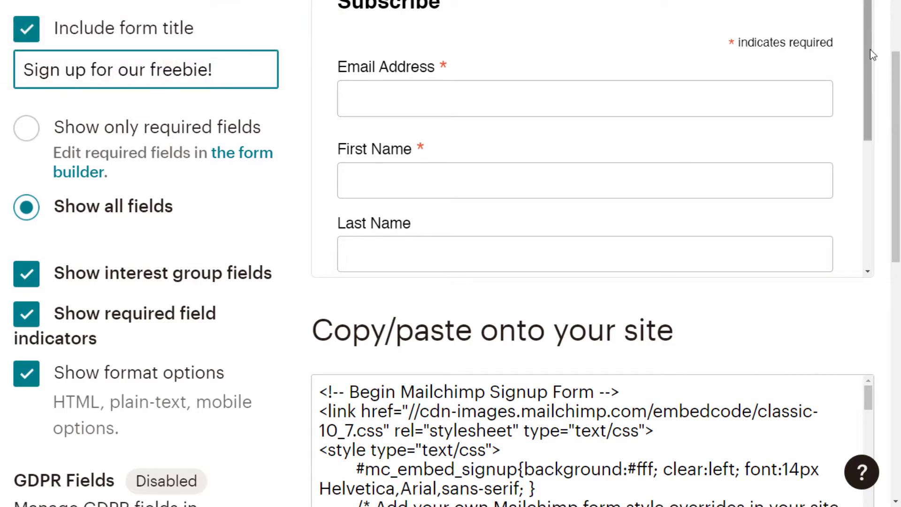
scroll(871, 55, down, 5)
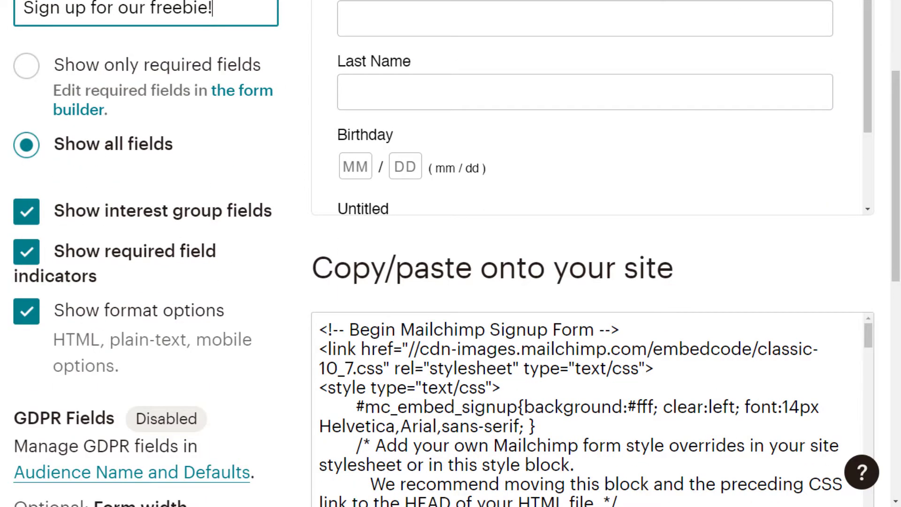
Select and copy all the embedded form code from the Copy/paste box.
drag(895, 91, 887, 52)
scroll(873, 138, down, 2)
scroll(873, 138, up, 4)
scroll(429, 300, down, 6)
click(430, 297)
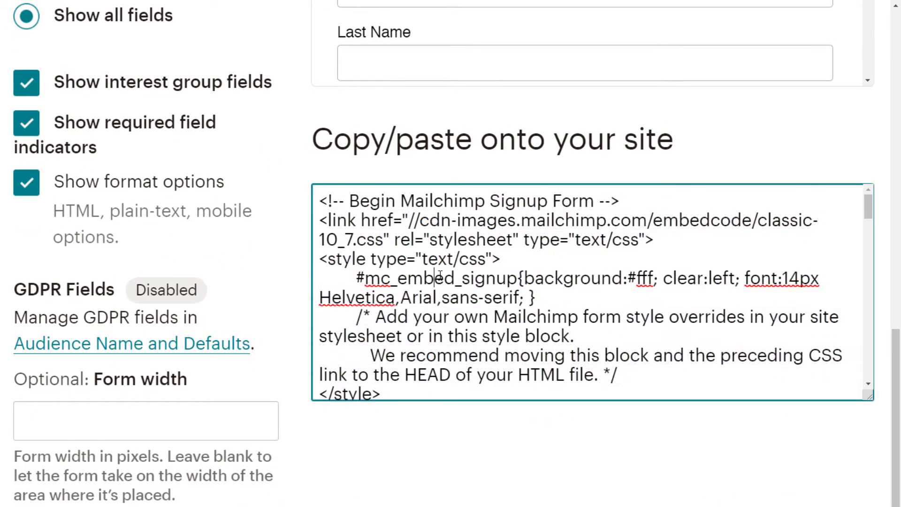
click(441, 276)
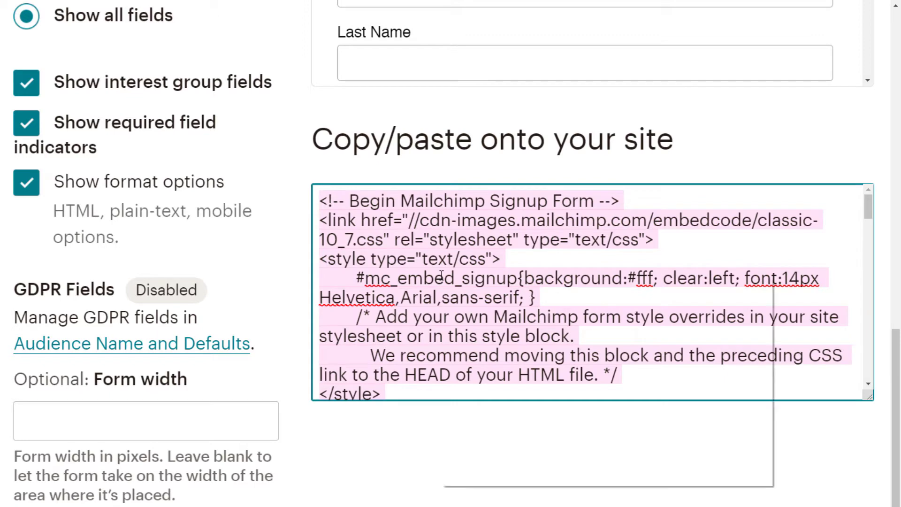
right_click(441, 276)
click(477, 321)
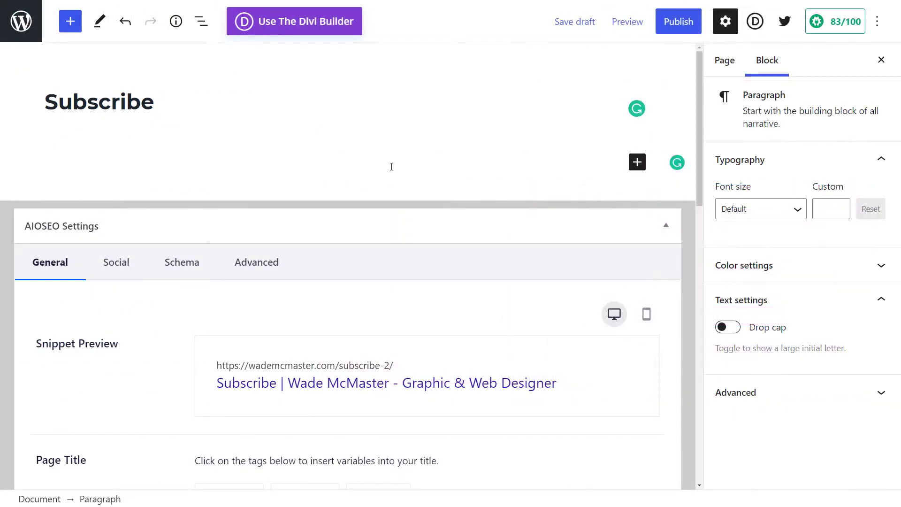
Paste the Mailchimp embed code into a Custom HTML block below the Subscribe title and review it.
click(637, 163)
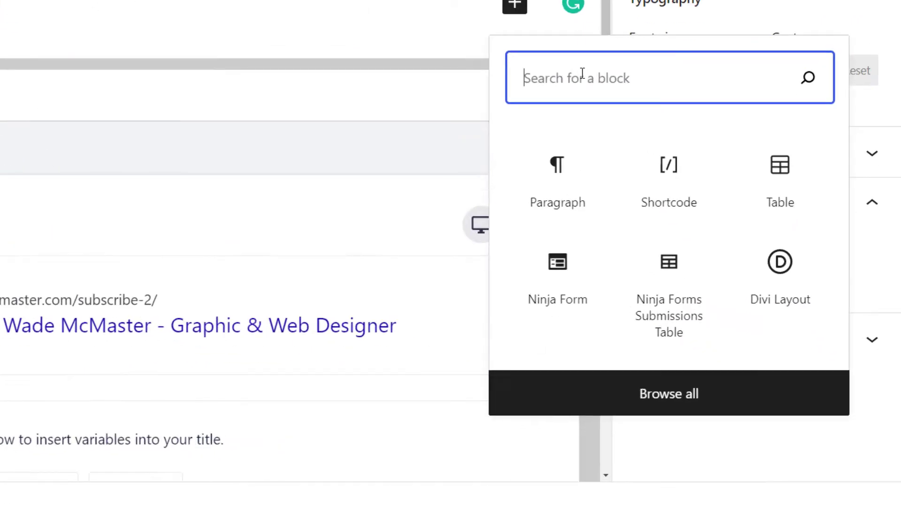
text(html)
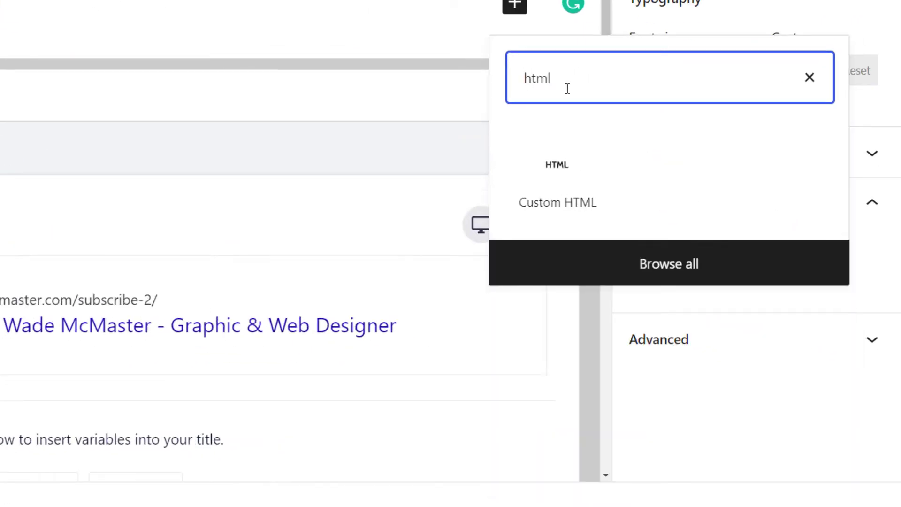
click(562, 186)
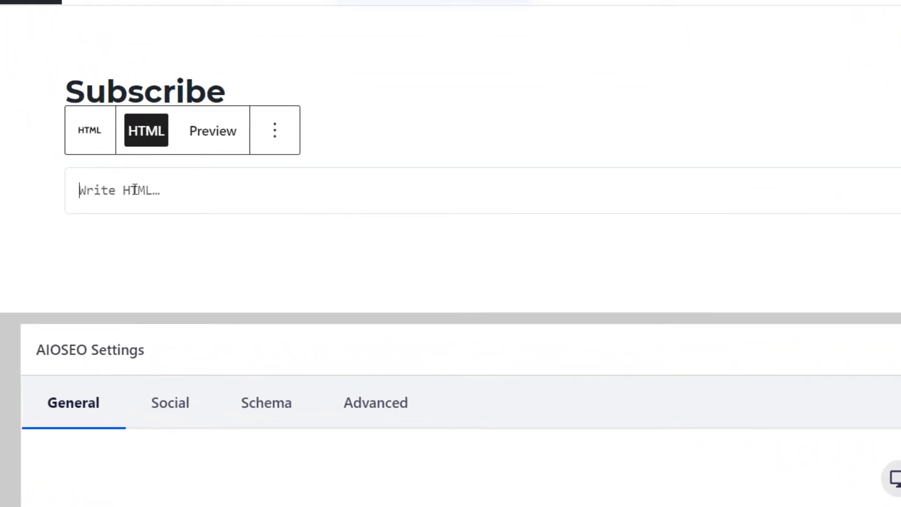
right_click(135, 190)
click(164, 295)
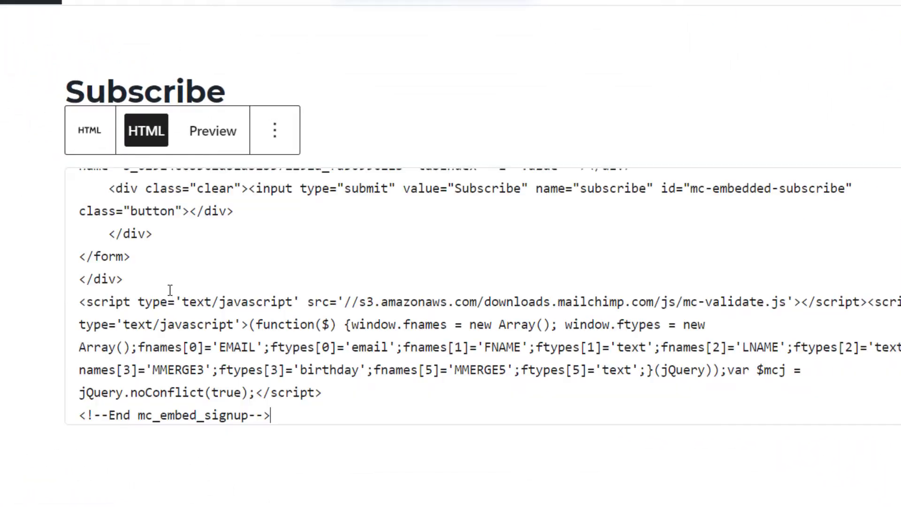
click(805, 115)
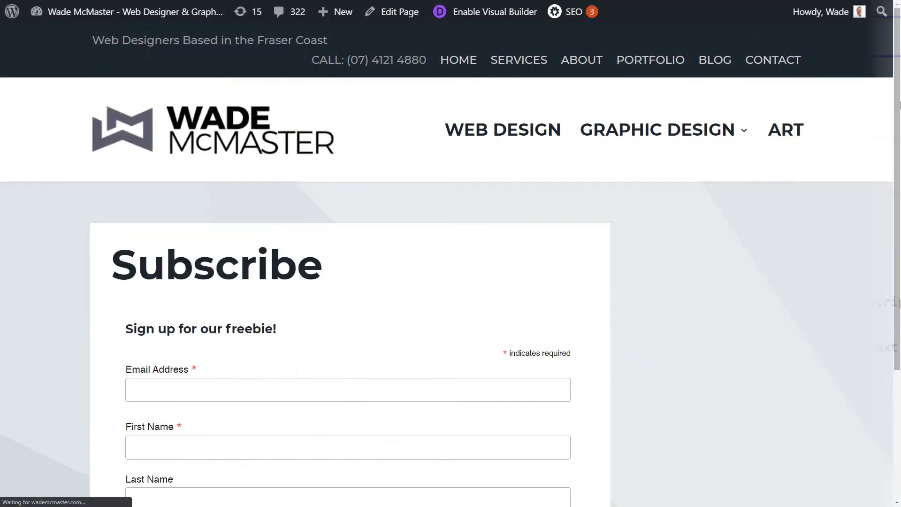
scroll(898, 178, down, 3)
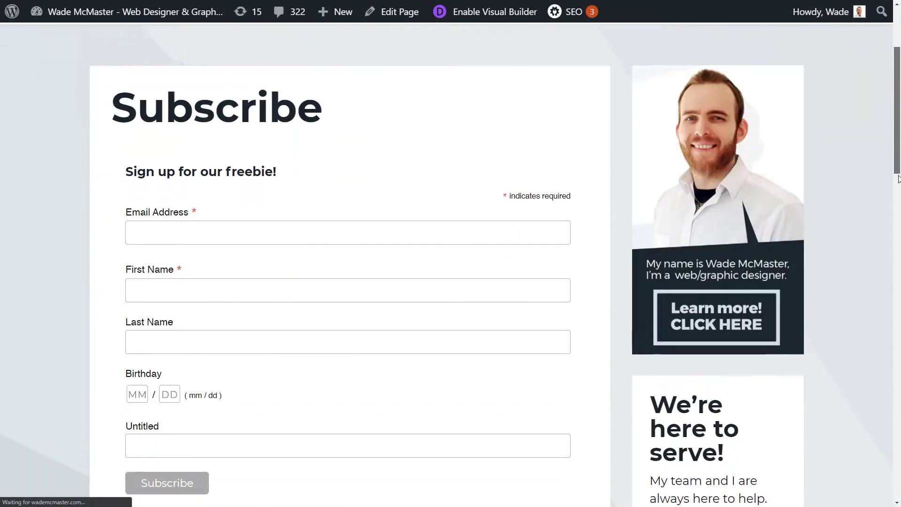
scroll(898, 178, down, 2)
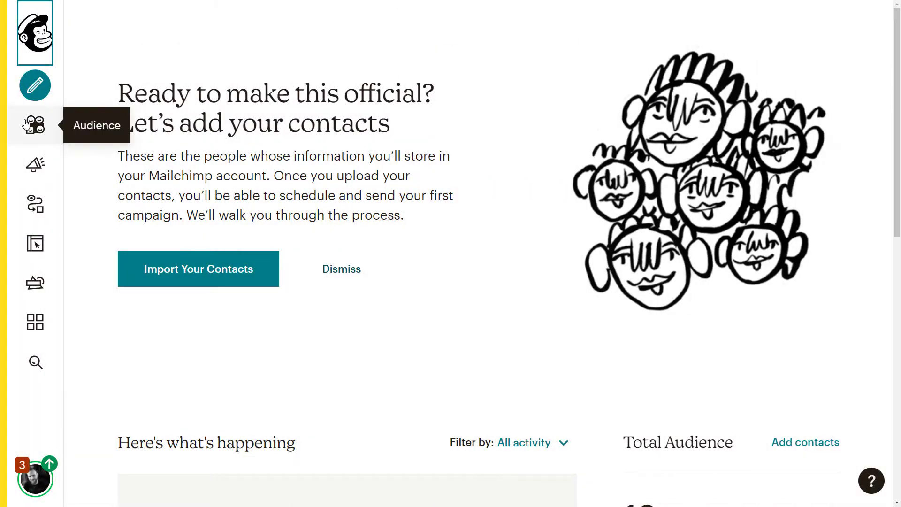
Start a Subscriber pop-up form from Audience > Signup forms and display its Layout options.
click(30, 127)
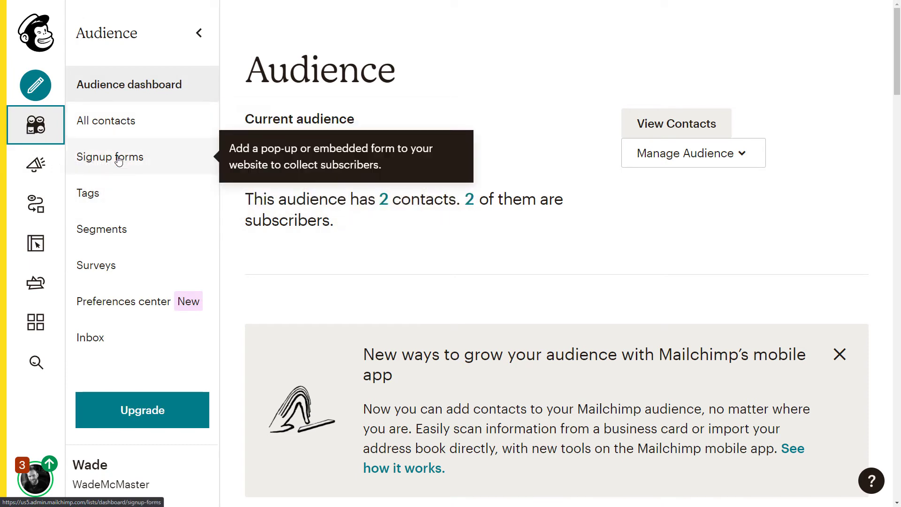
click(126, 162)
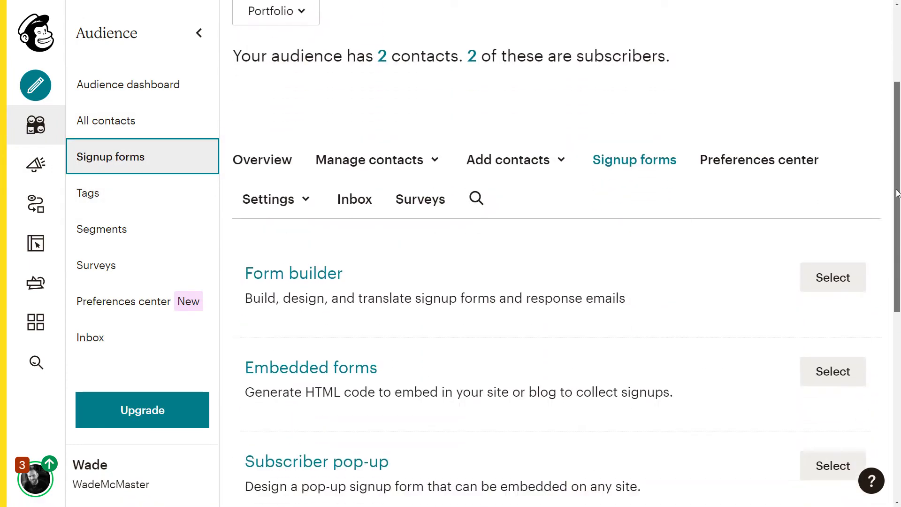
scroll(884, 281, down, 5)
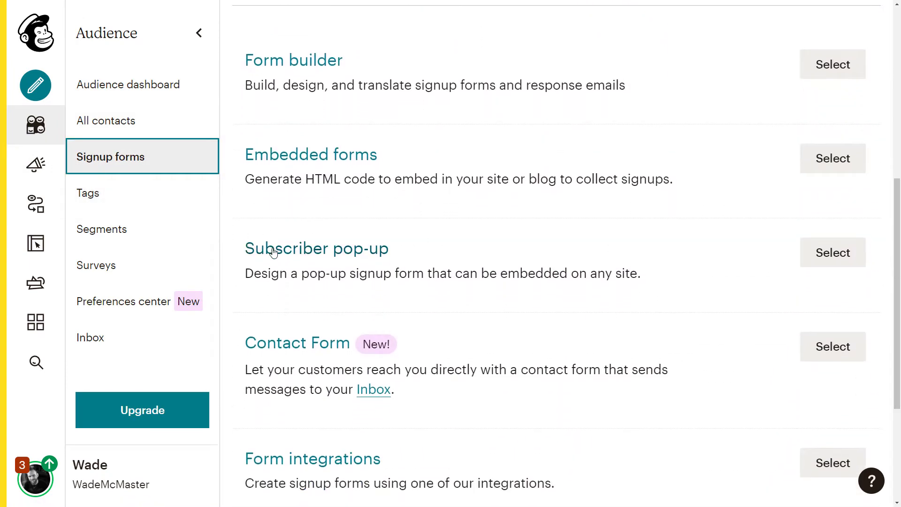
click(826, 264)
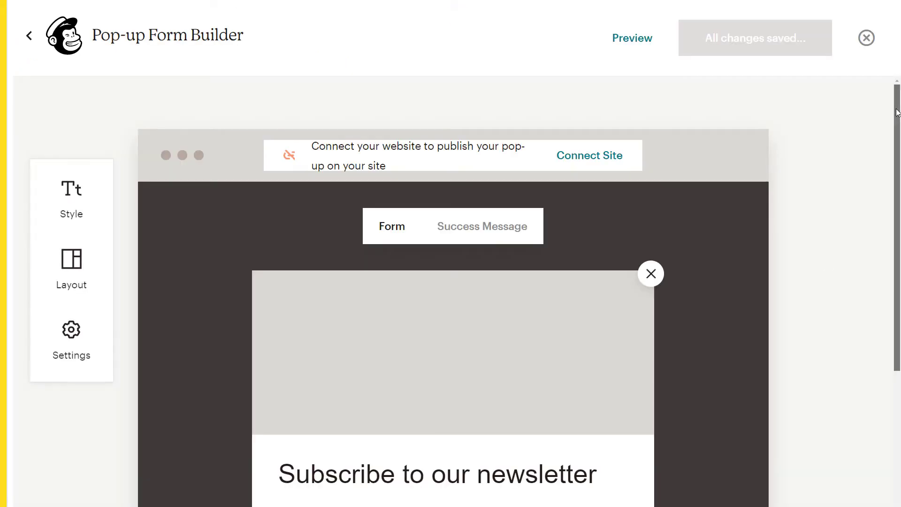
mouse_move(897, 115)
mouse_down()
mouse_move(897, 306)
mouse_move(895, 120)
mouse_up()
click(71, 233)
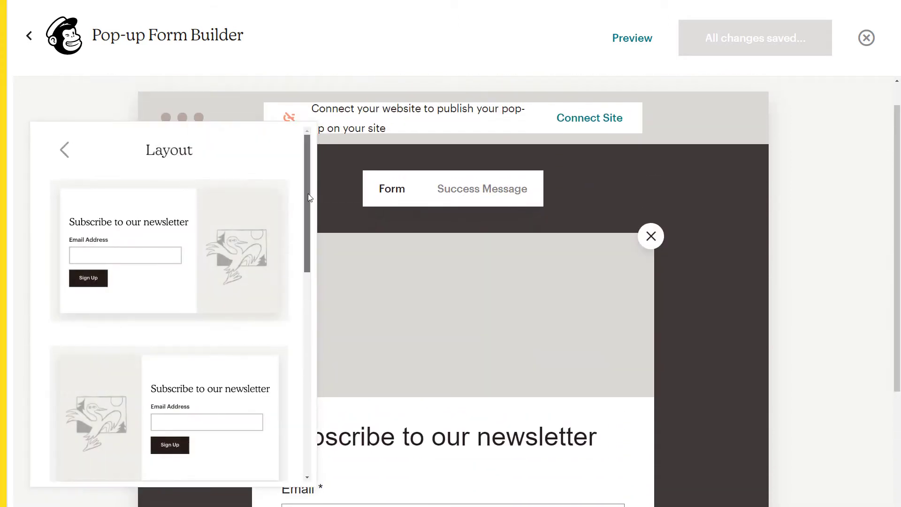
drag(308, 195, 305, 215)
Apply the form-left, image-right layout and change the heading to 'Sign up for our freebie!'.
click(137, 193)
click(435, 325)
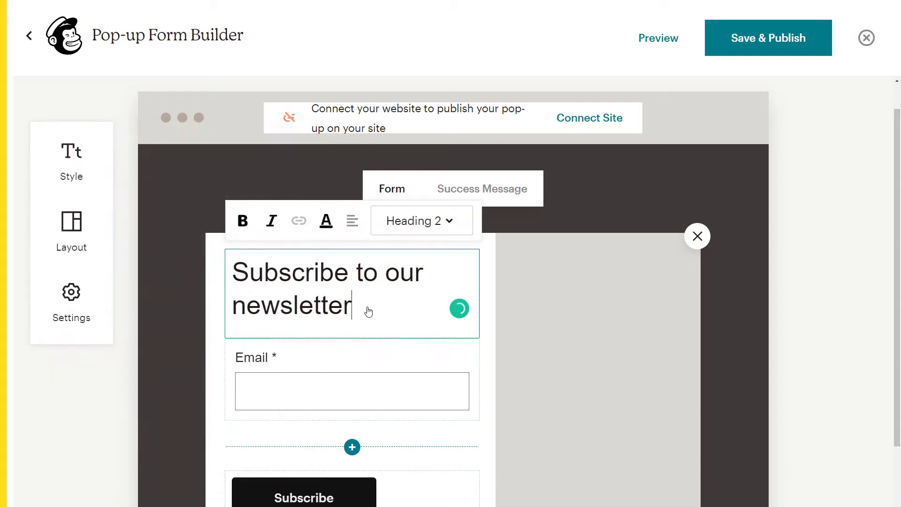
drag(368, 312, 248, 277)
text(ign up for)
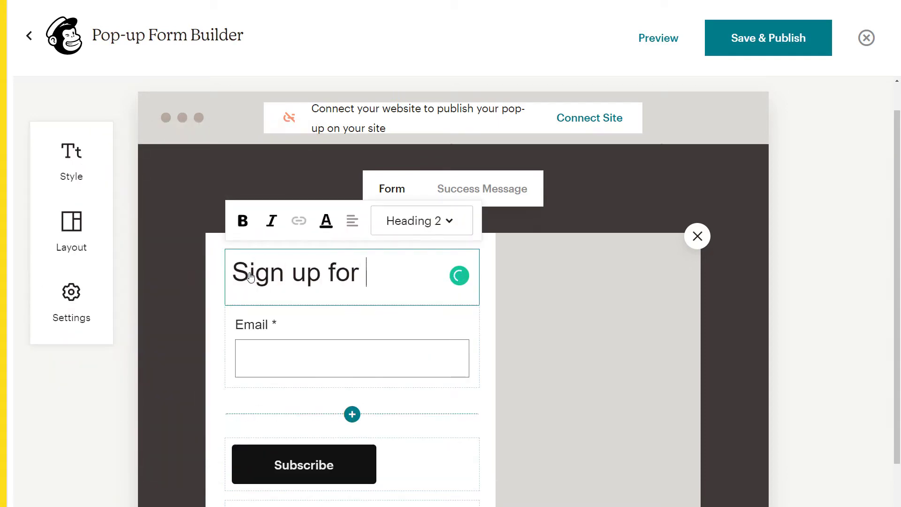
text( our freebie!)
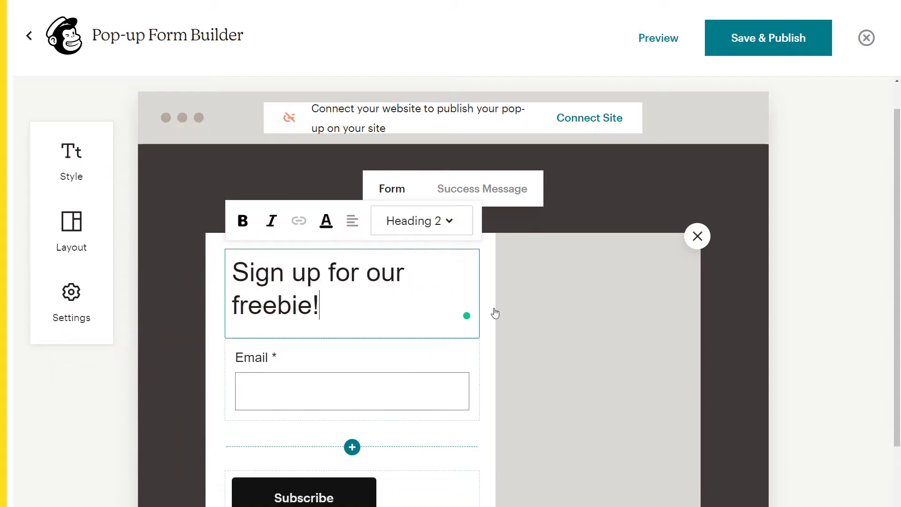
Insert a teal-toned crowd photo from the content library into the pop-up's image side.
click(587, 425)
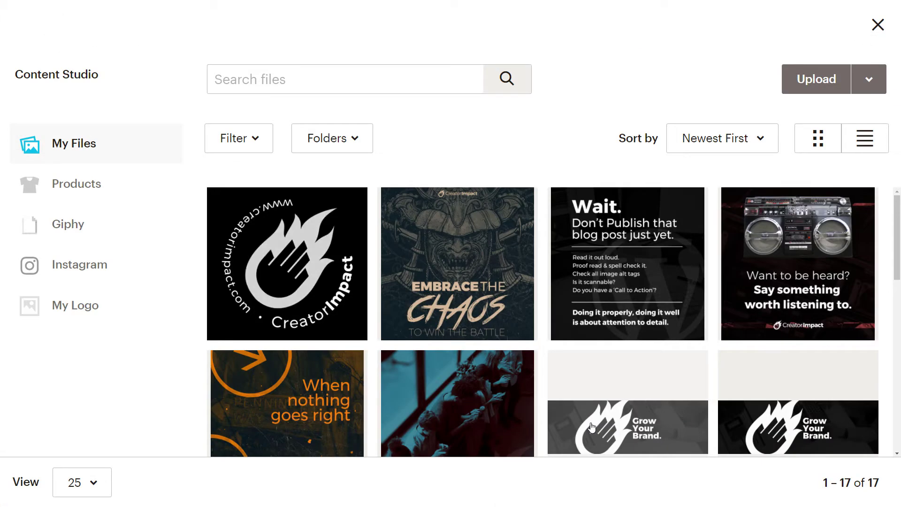
click(443, 396)
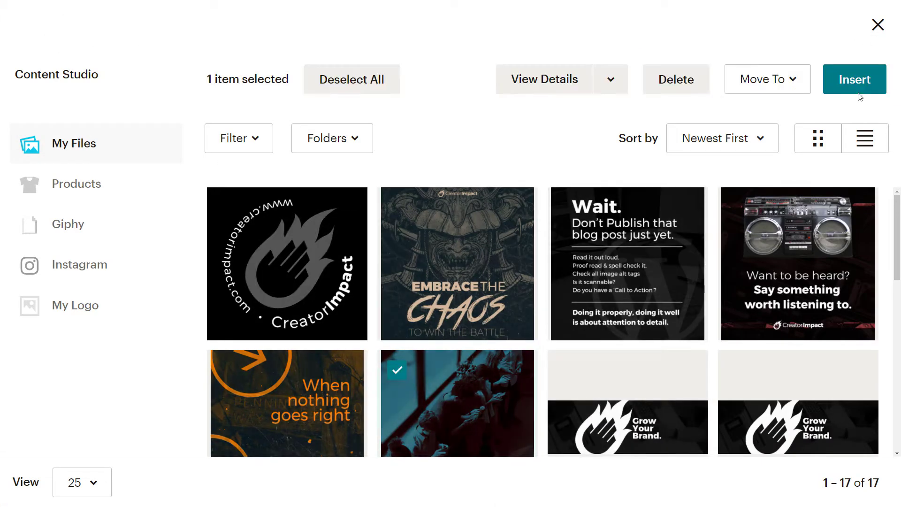
click(854, 80)
scroll(545, 263, down, 4)
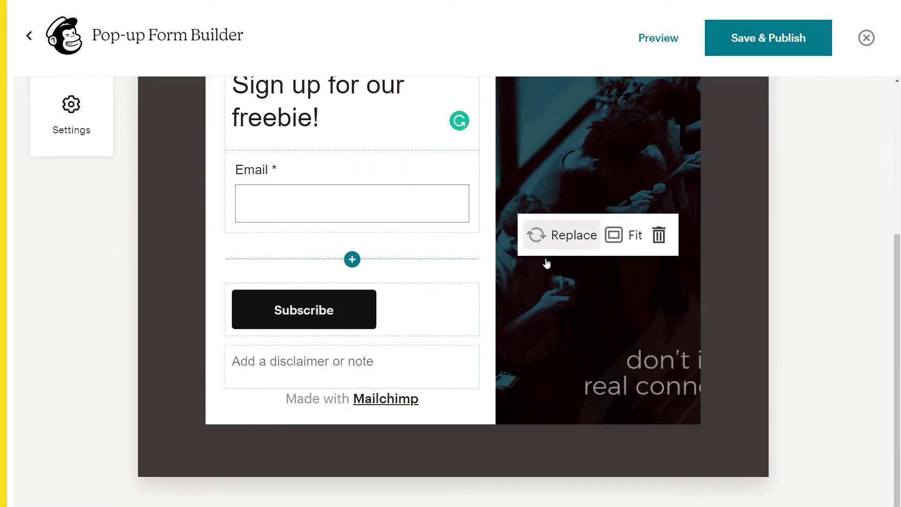
scroll(323, 365, up, 4)
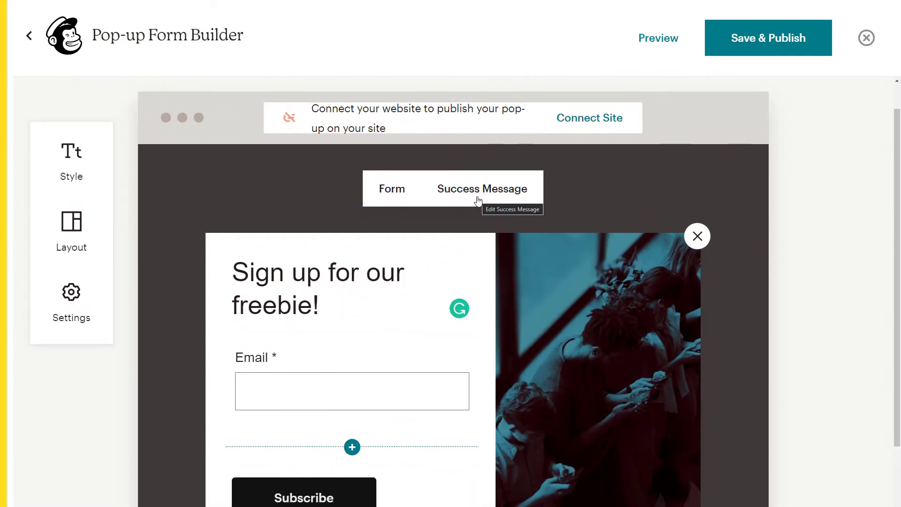
click(800, 39)
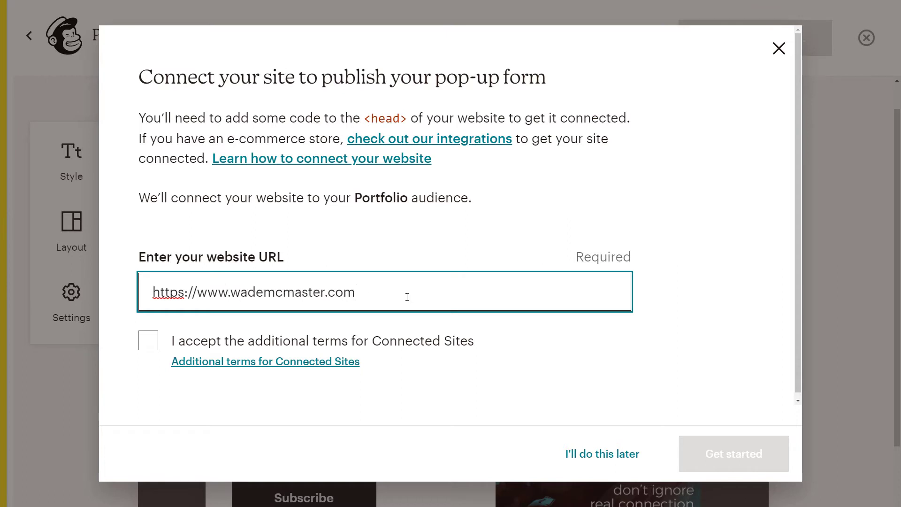
click(142, 346)
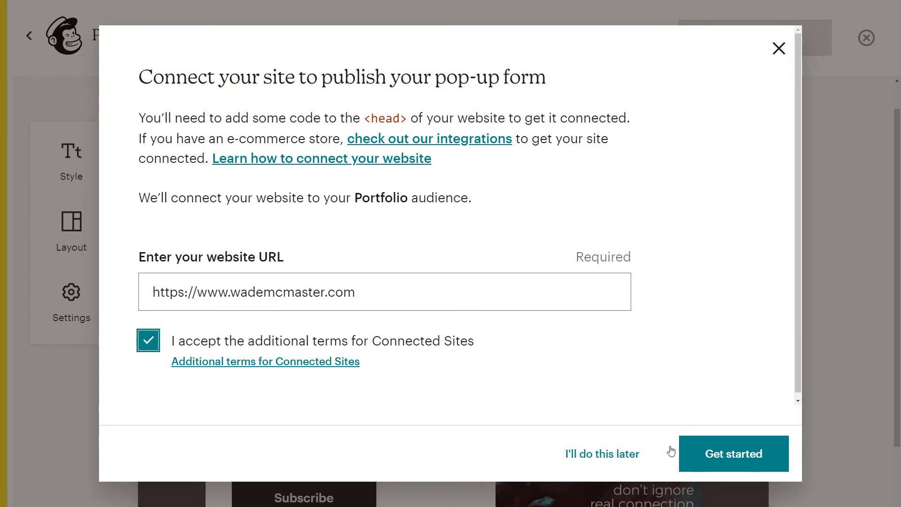
click(730, 456)
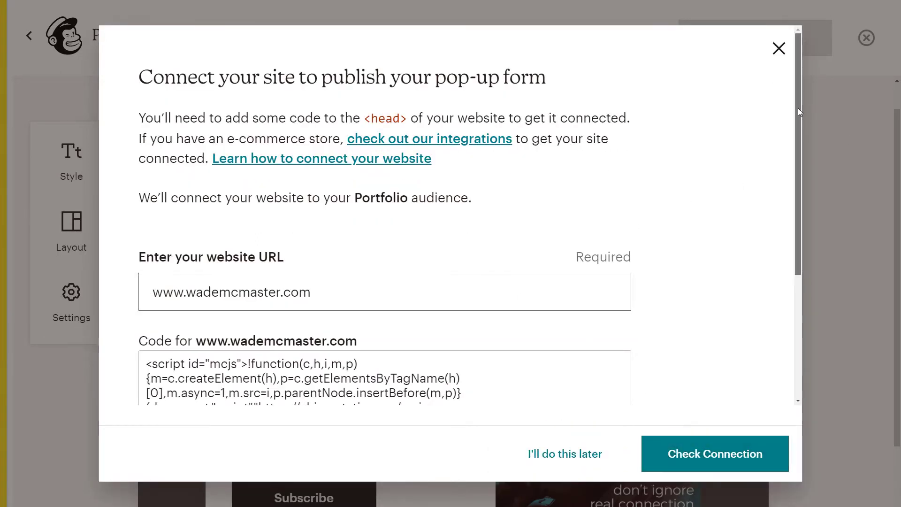
drag(798, 108, 800, 204)
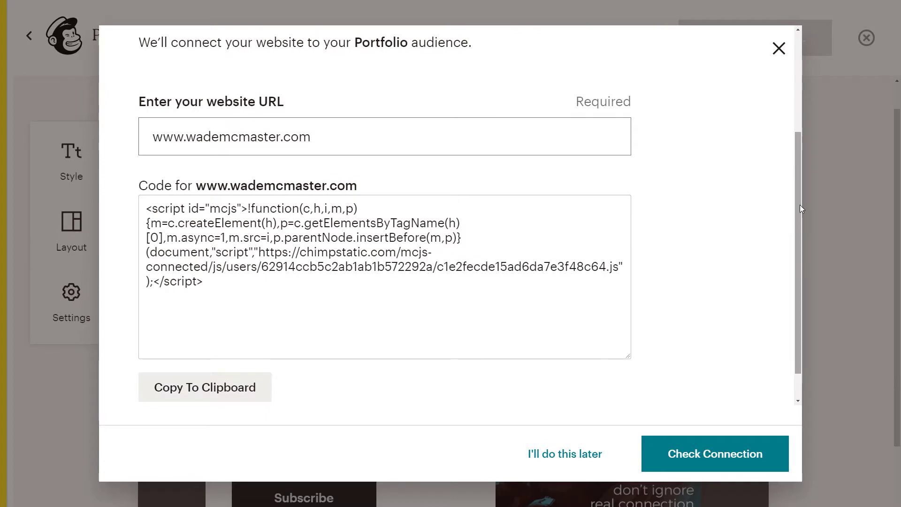
click(192, 393)
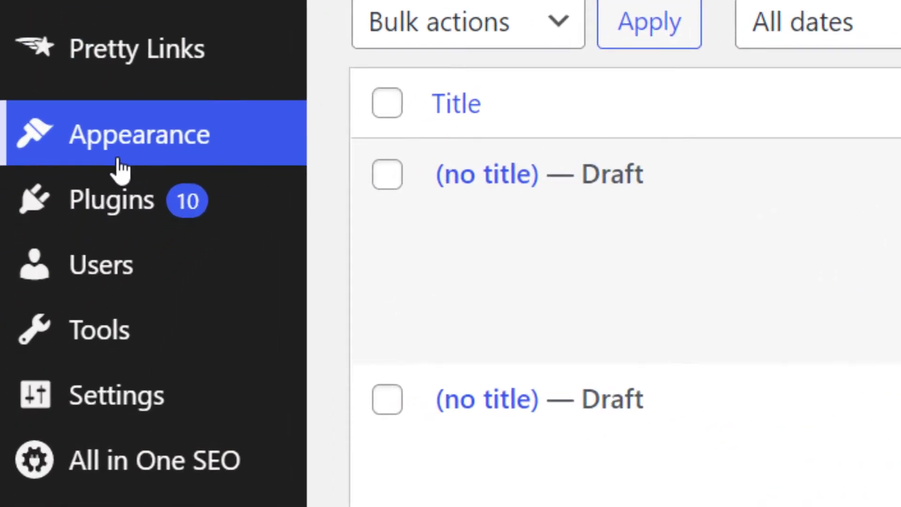
Find Insert Headers and Footers by searching 'header code', then install and activate it.
mouse_move(37, 356)
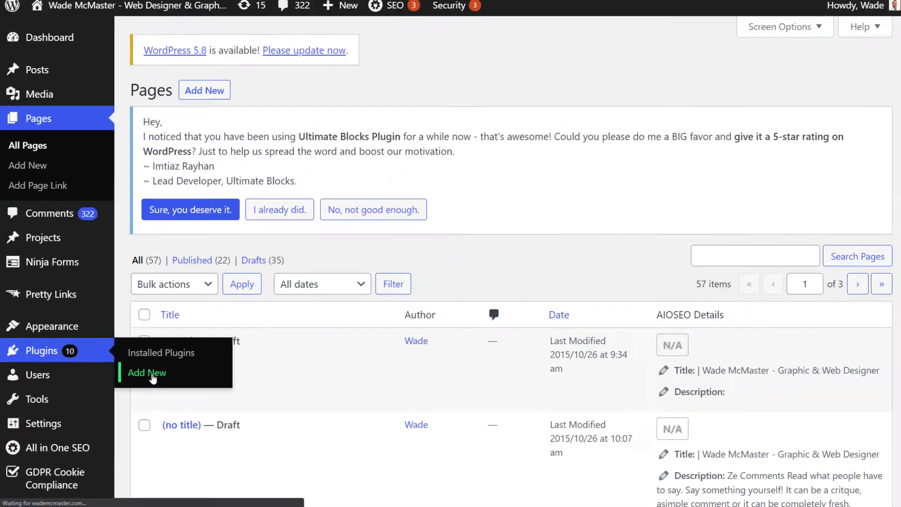
click(409, 268)
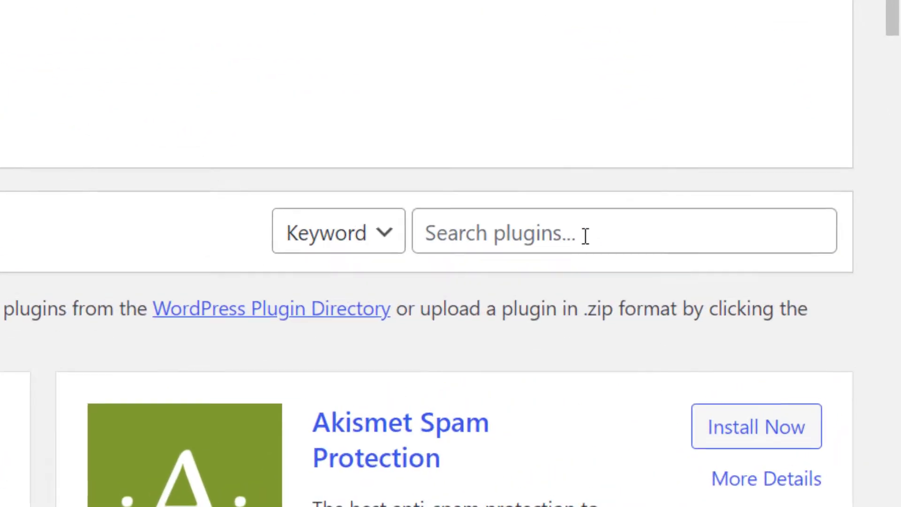
click(567, 225)
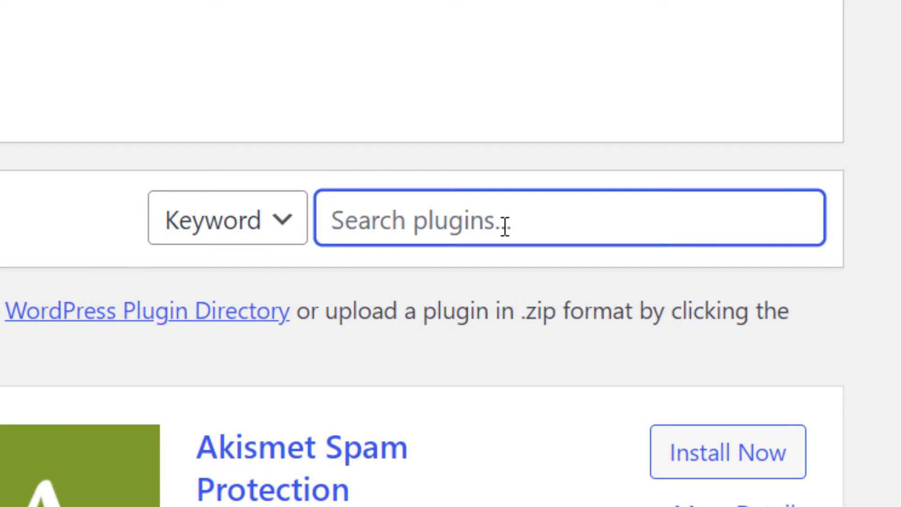
text(H)
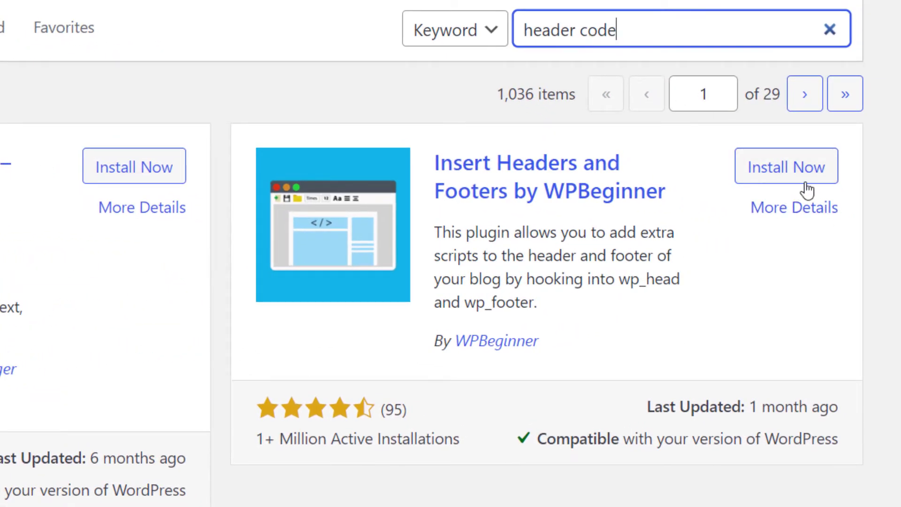
click(775, 178)
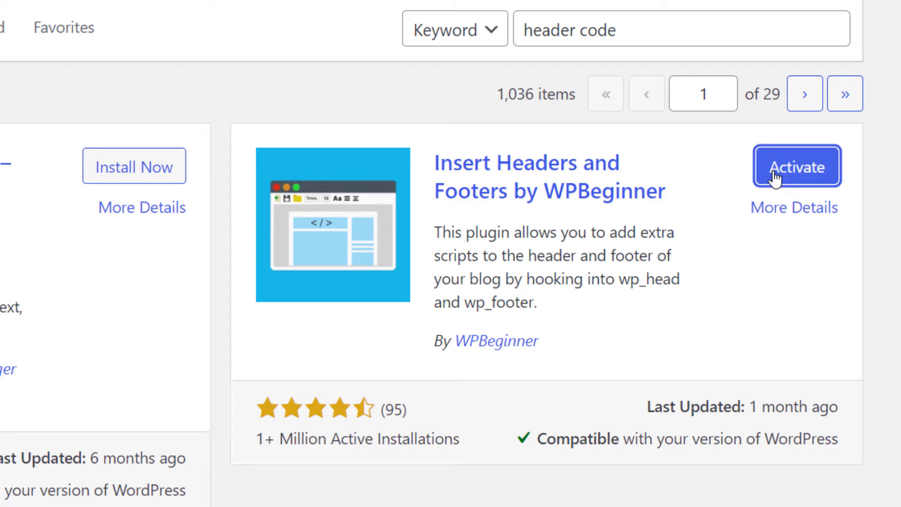
click(775, 177)
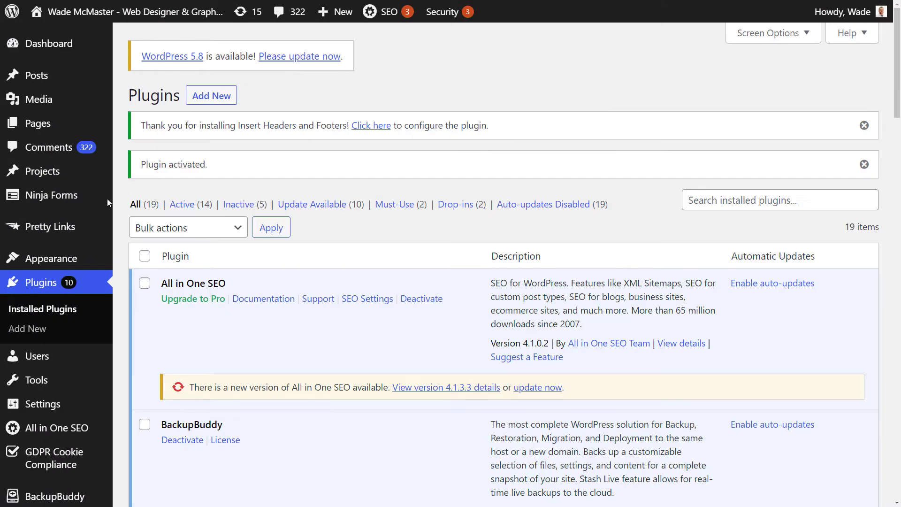
Paste the Mailchimp connection script into Scripts in Header under Insert Headers and Footers and save.
scroll(103, 207, down, 7)
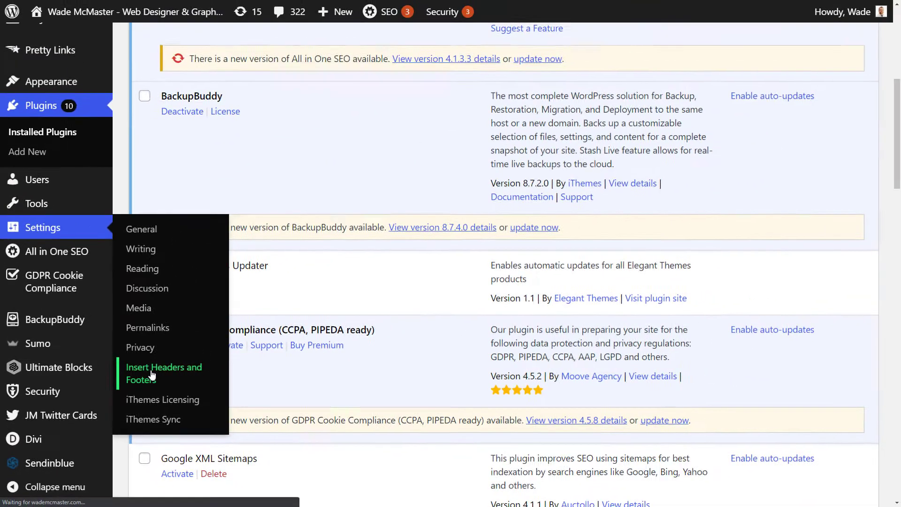
click(286, 380)
click(199, 179)
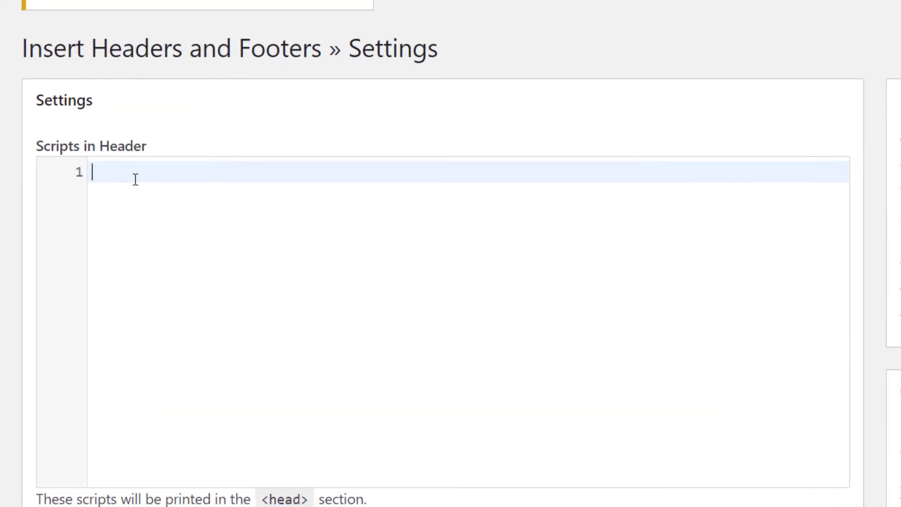
right_click(200, 179)
click(170, 296)
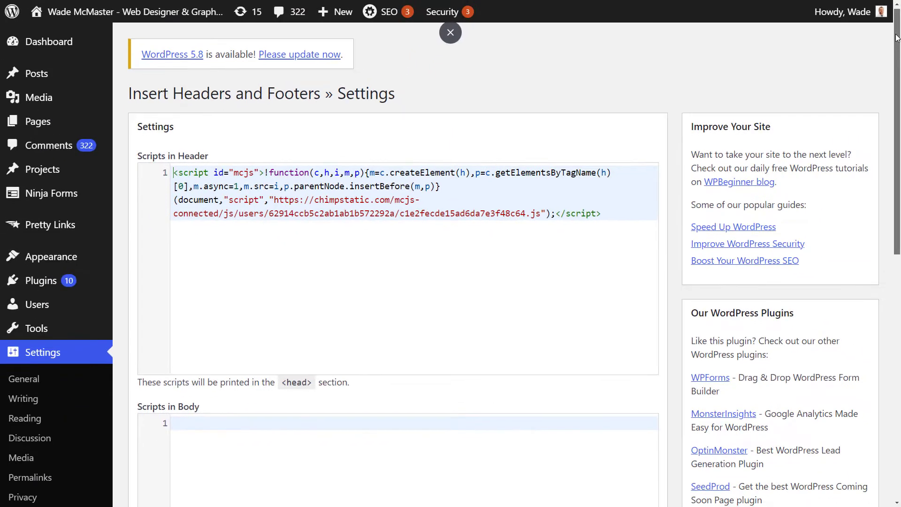
scroll(896, 275, down, 10)
scroll(895, 275, down, 1)
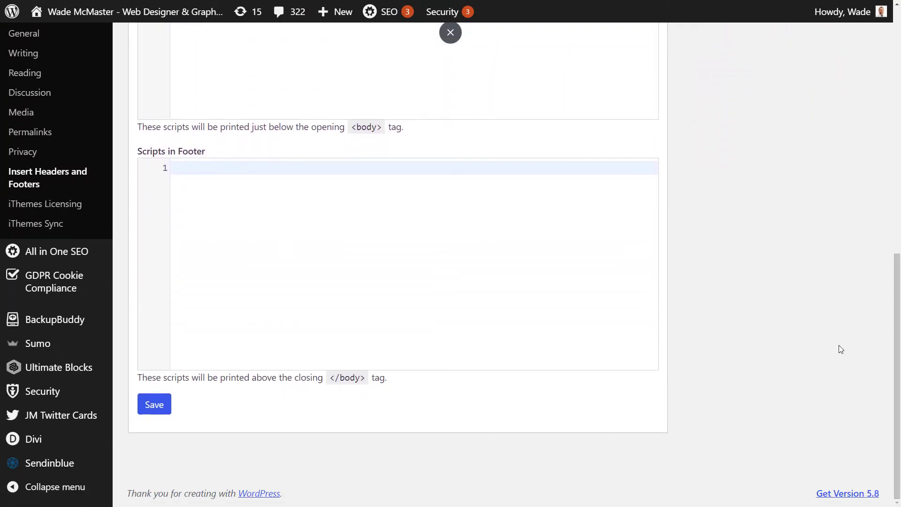
click(148, 415)
key(ctrl+Tab)
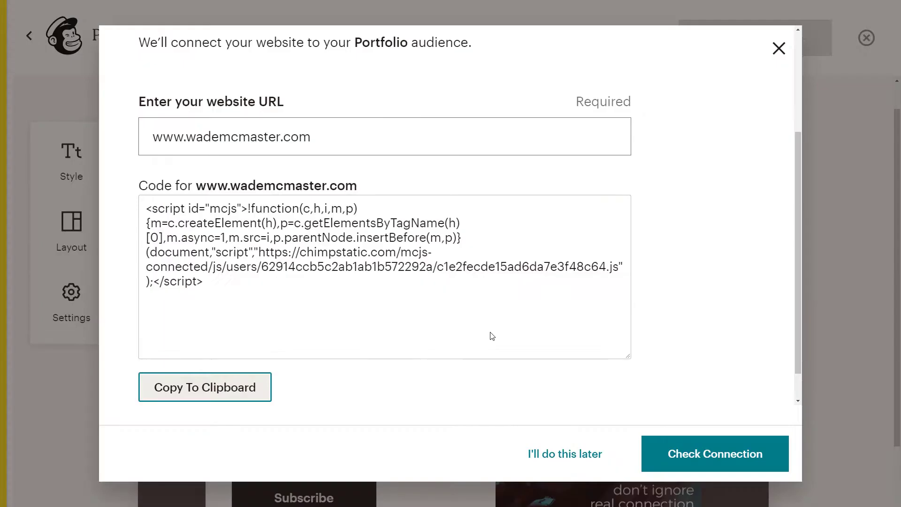
click(741, 449)
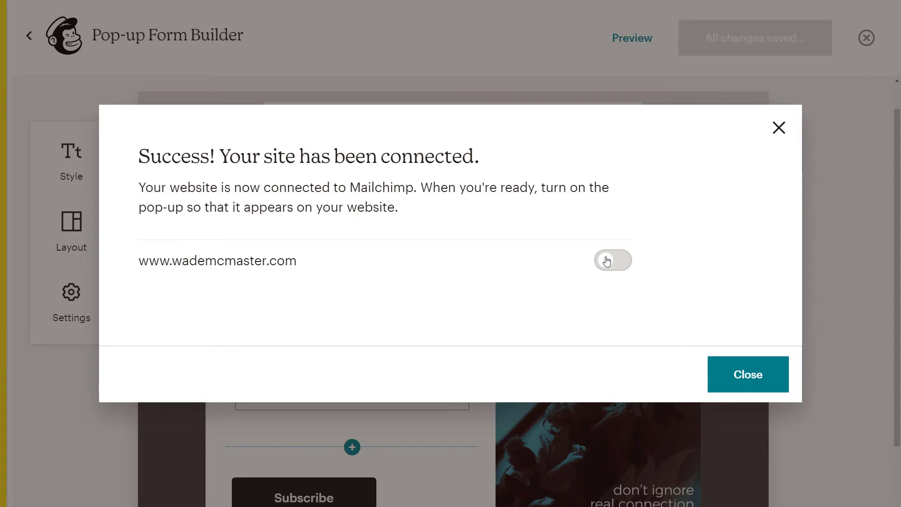
click(737, 391)
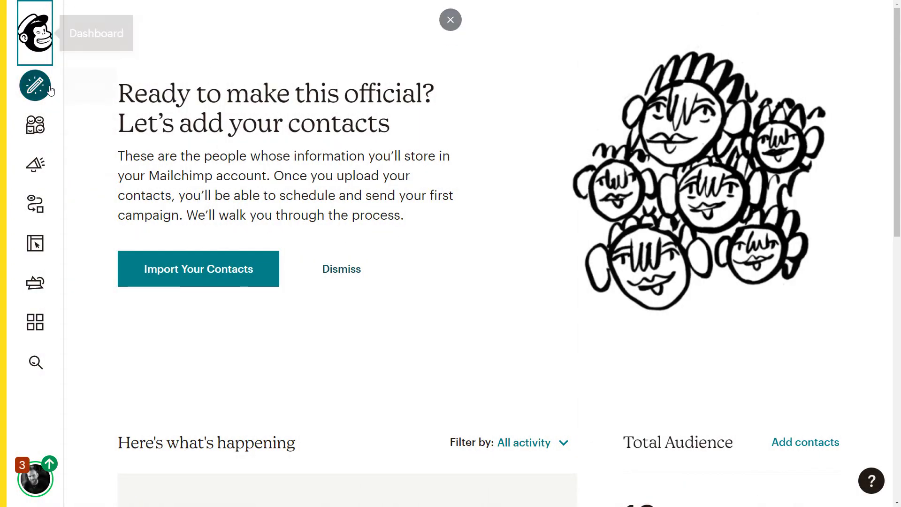
Create a Landing Page campaign named 'Test Page' for the Portfolio audience and begin it.
click(40, 163)
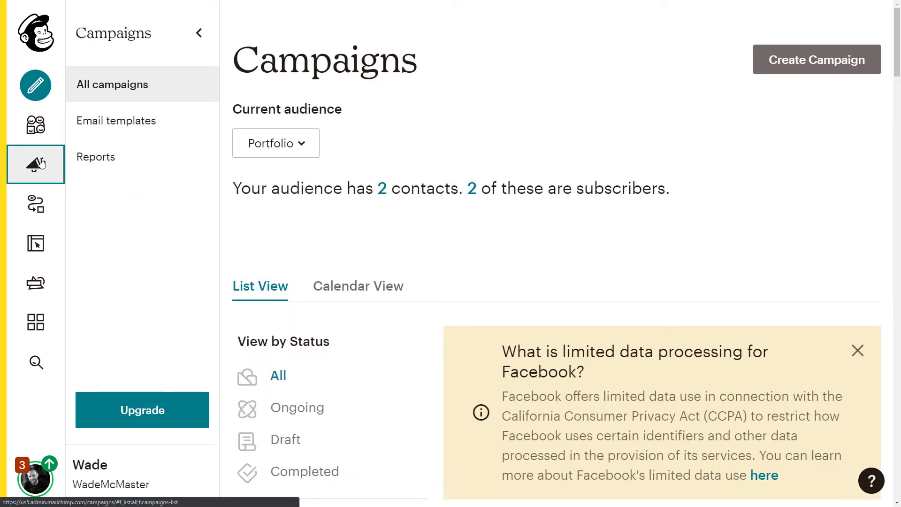
click(851, 67)
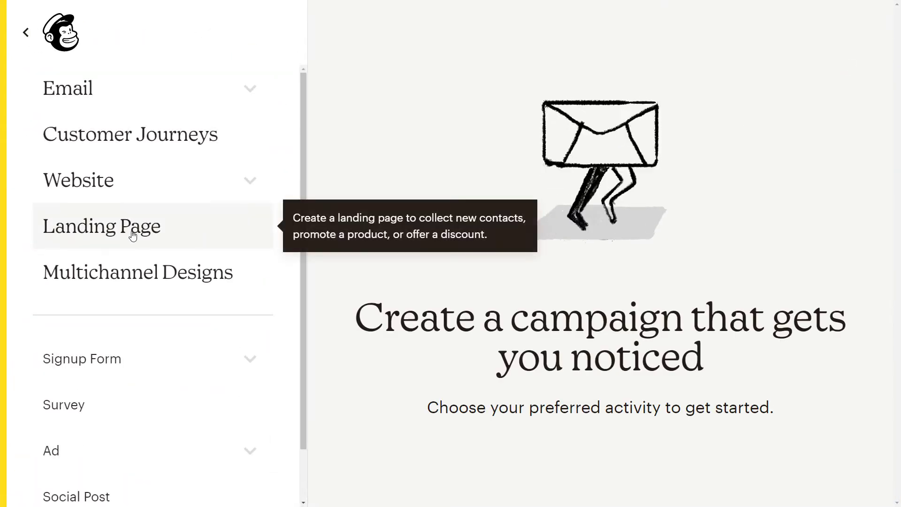
click(96, 230)
click(401, 243)
text(Test Page)
click(463, 324)
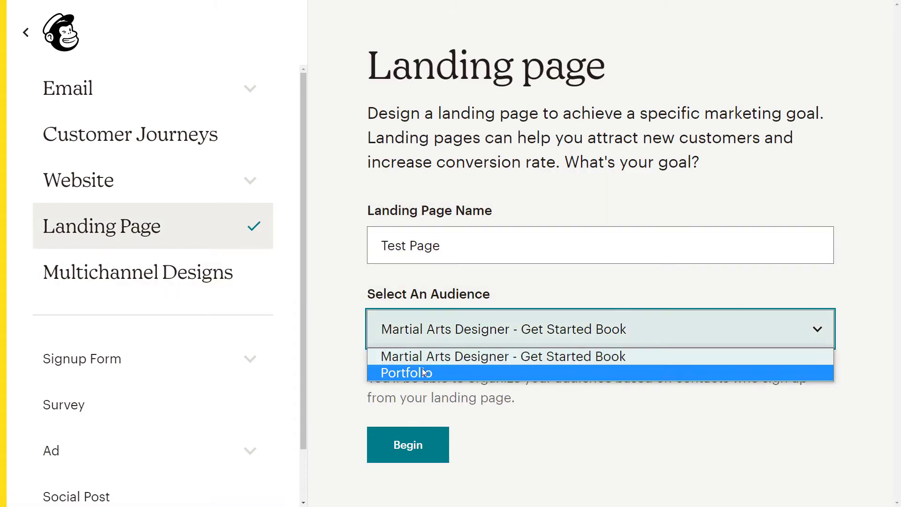
click(402, 371)
click(431, 440)
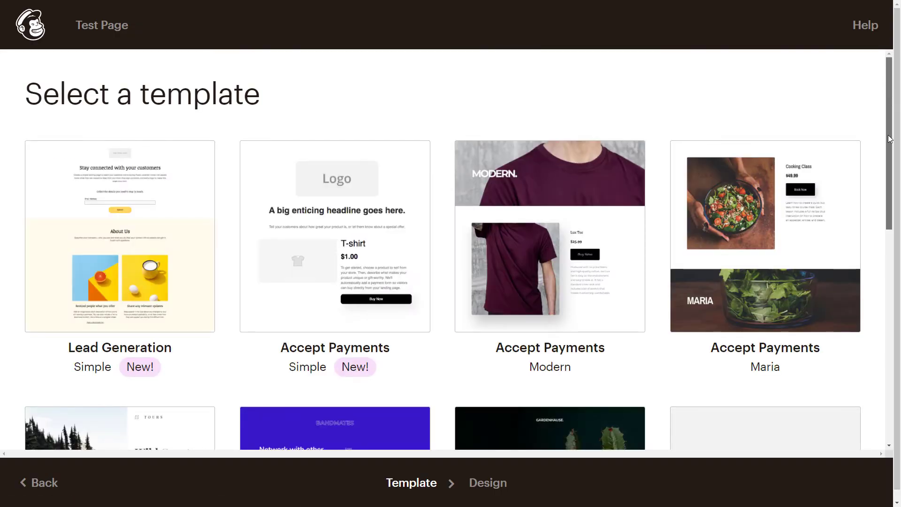
Apply the Gardenhause Lead Generation template and replace its headline with 'Signup for our deals!'.
scroll(893, 87, down, 3)
scroll(471, 390, down, 3)
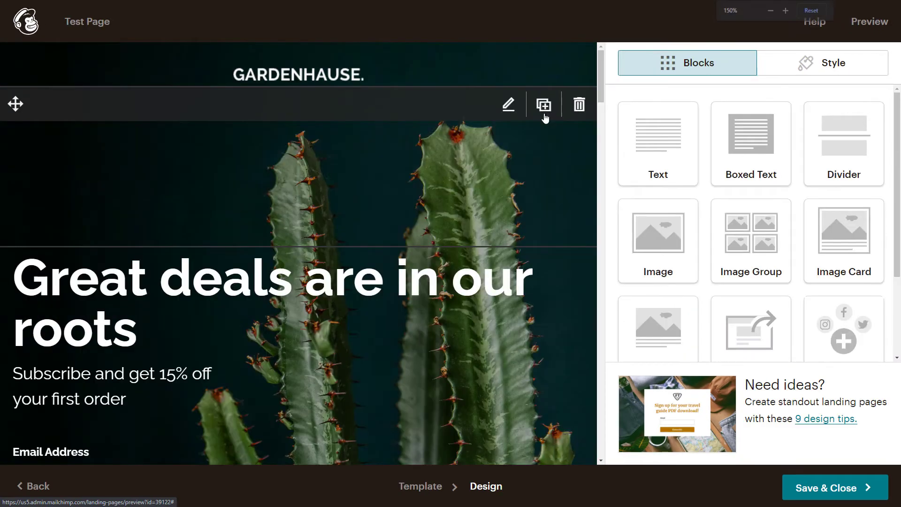
scroll(134, 239, down, 2)
click(134, 240)
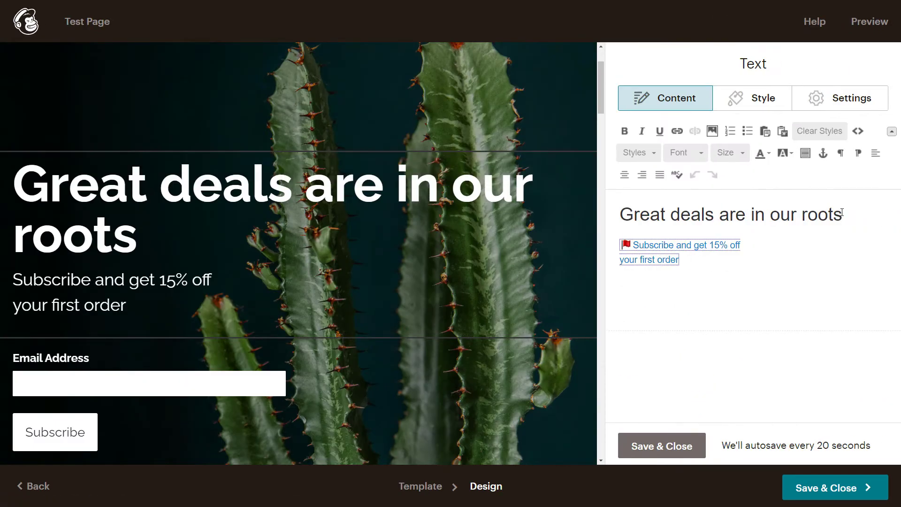
key(ctrl+a)
text(Signup for our deals!)
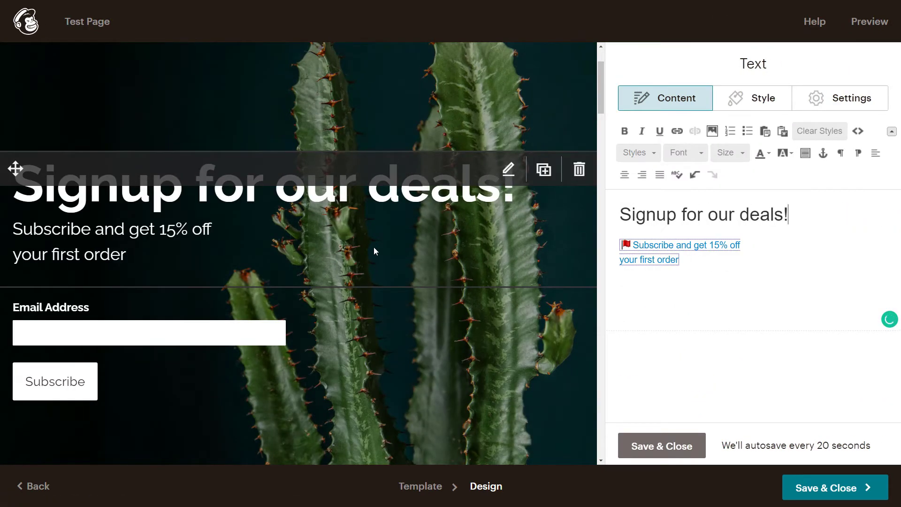
scroll(374, 246, down, 3)
scroll(374, 246, up, 1)
click(447, 316)
scroll(549, 162, down, 2)
scroll(549, 162, down, 8)
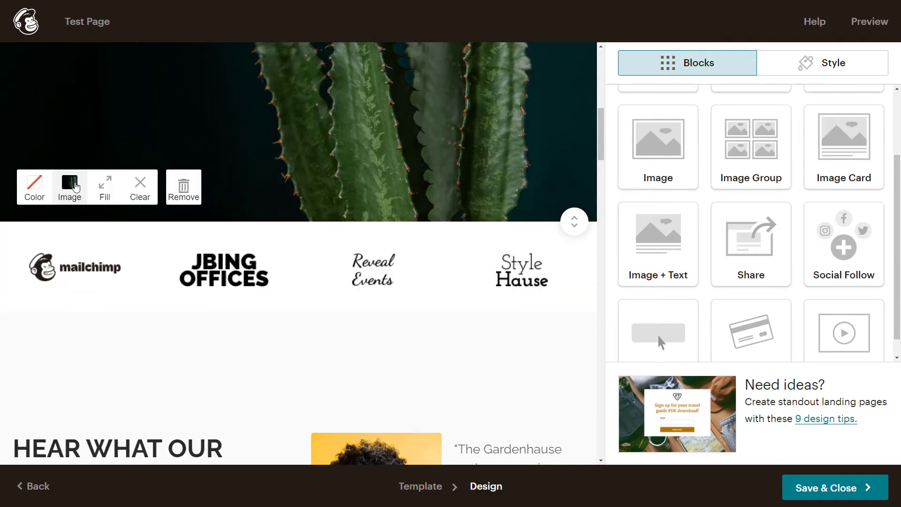
Set the hero section background to the 'don't ignore real connection' photo.
click(71, 183)
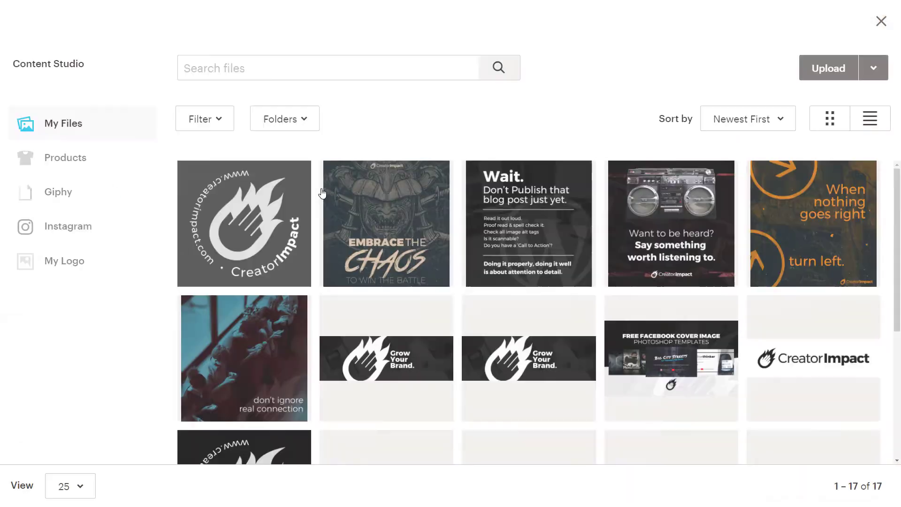
scroll(468, 241, down, 2)
scroll(469, 241, up, 2)
click(271, 348)
double_click(271, 348)
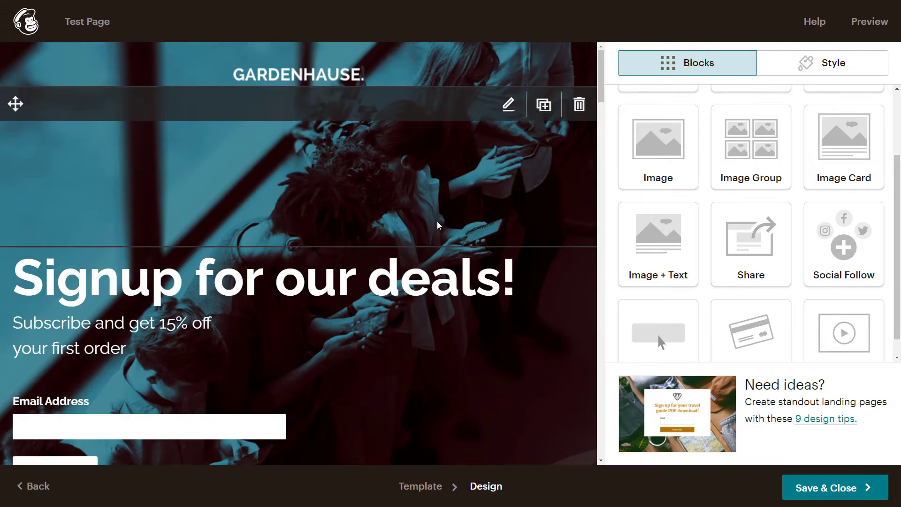
scroll(446, 228, down, 3)
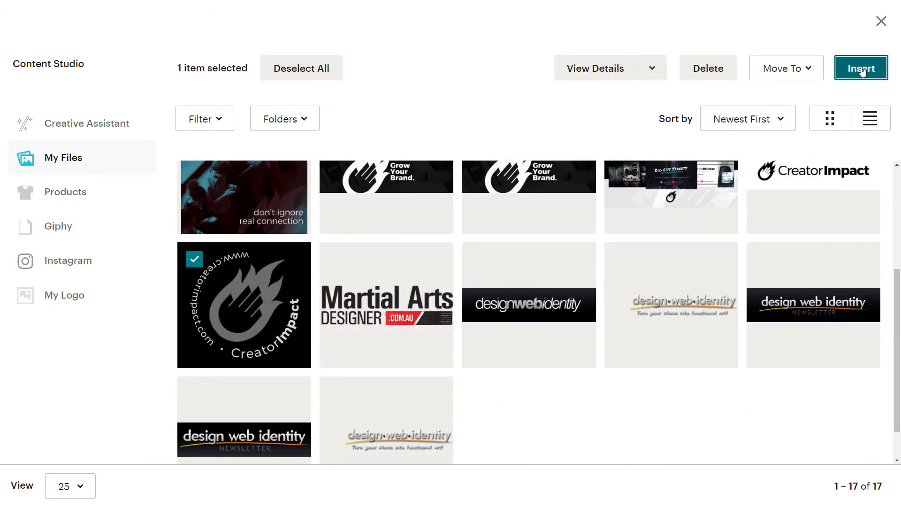
Replace the testimonial image with the CreatorImpact logo (ID-for-URL.gif) and save the design.
click(845, 70)
scroll(446, 364, up, 10)
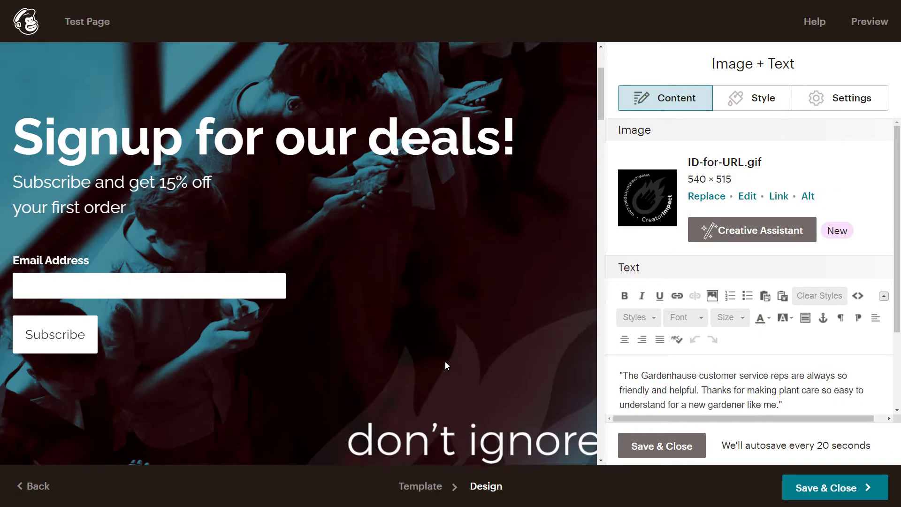
scroll(445, 362, up, 4)
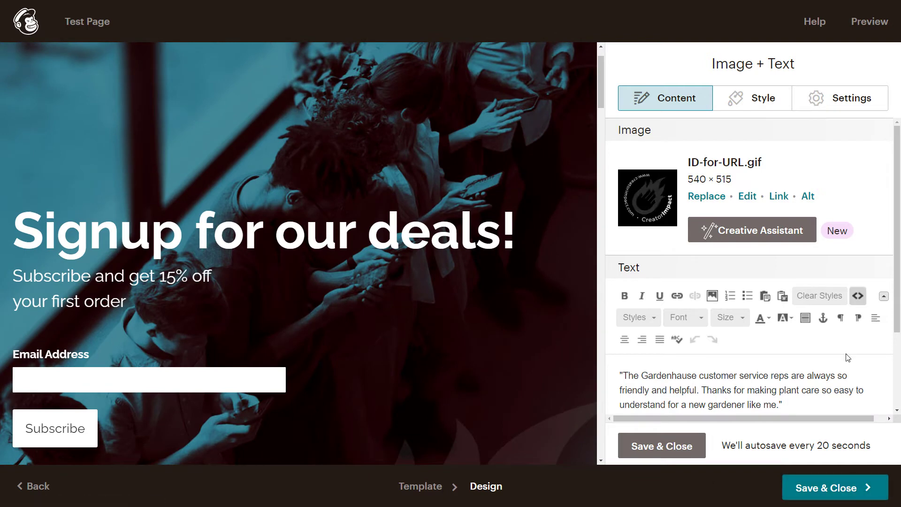
click(695, 450)
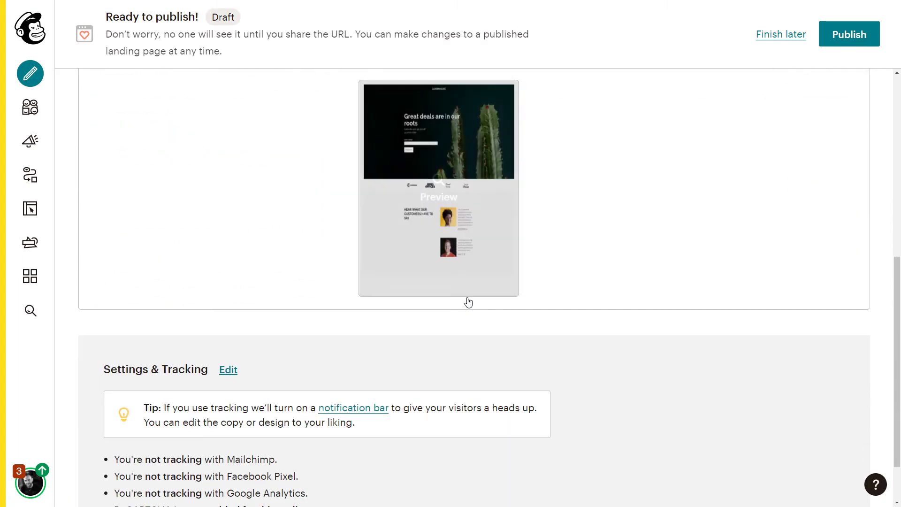
scroll(466, 304, down, 1)
Publish the Test Page landing page, open its live URL and click into the Email Address field.
scroll(460, 328, up, 6)
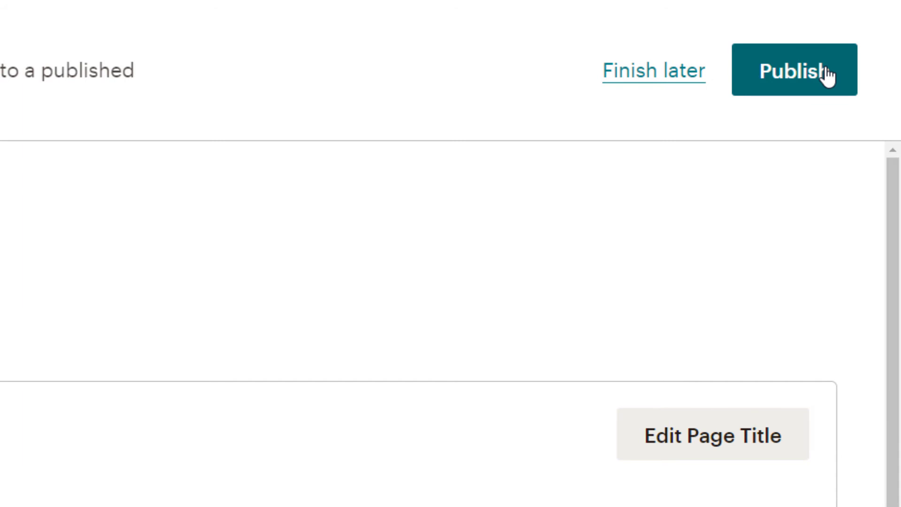
click(828, 75)
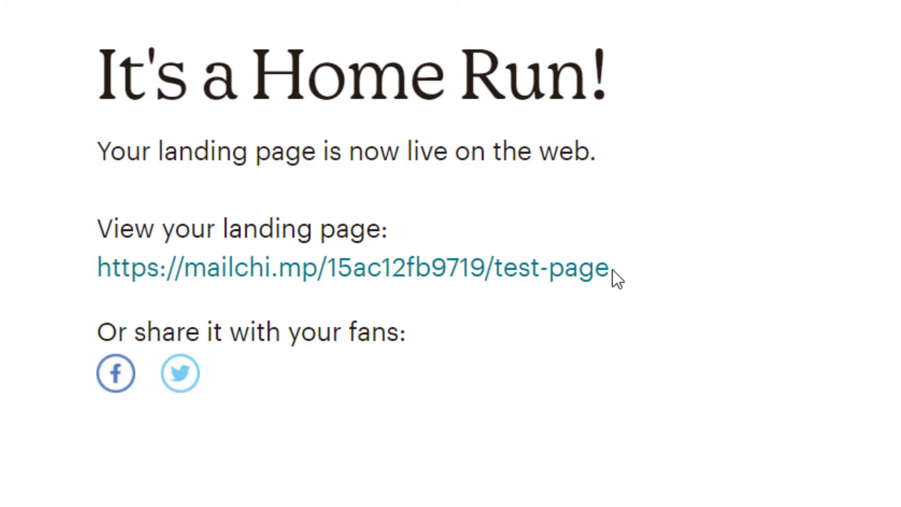
click(591, 273)
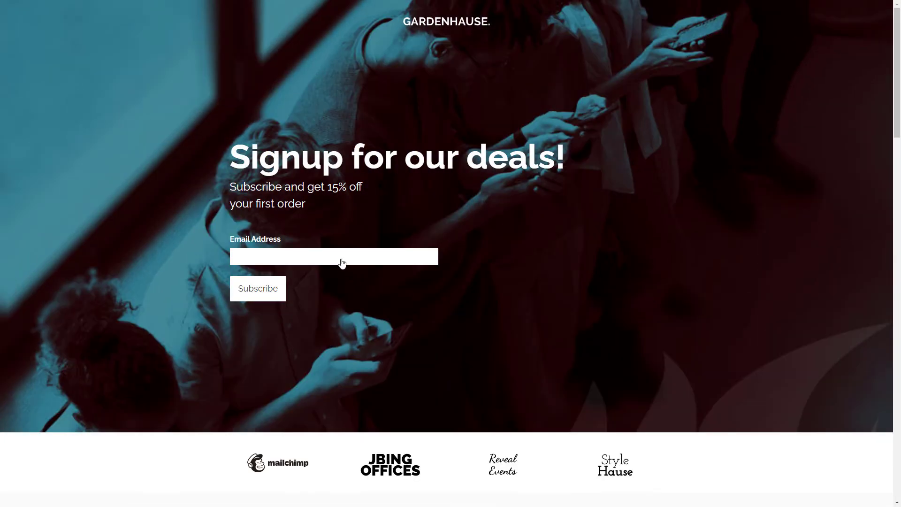
click(343, 263)
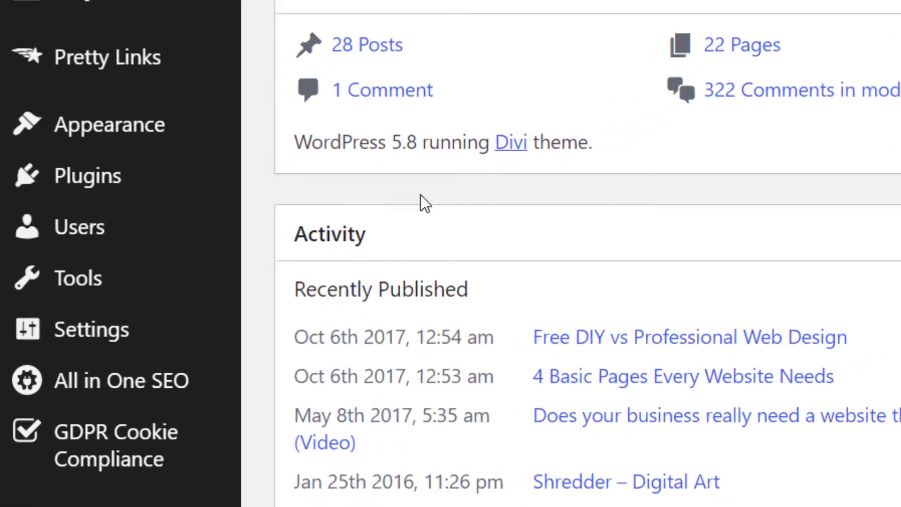
Search plugins for 'Mailchimp for wordpress' and install MC4WP: Mailchimp for WordPress by ibericode.
mouse_move(87, 343)
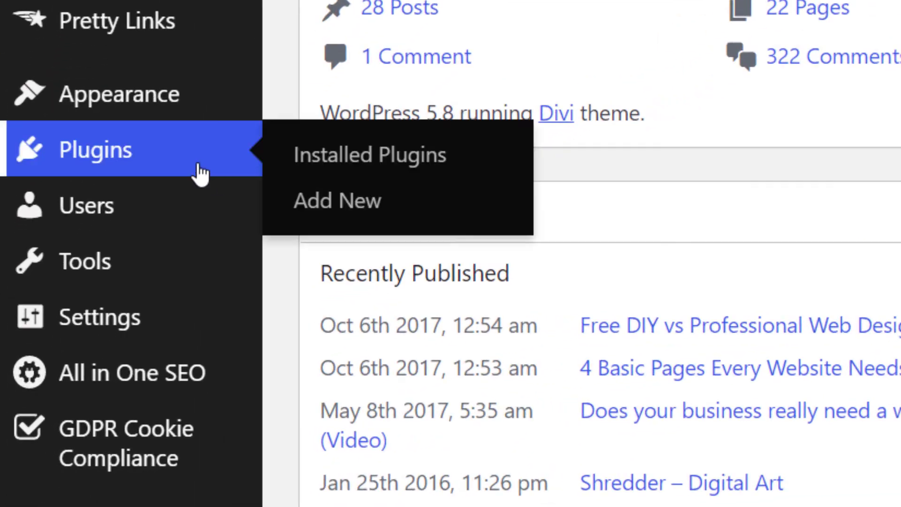
click(335, 207)
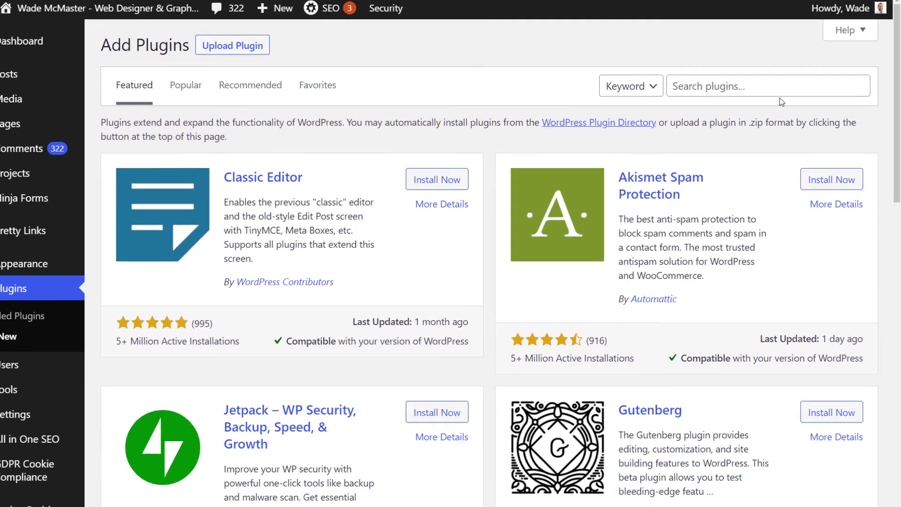
click(757, 86)
text(Mai)
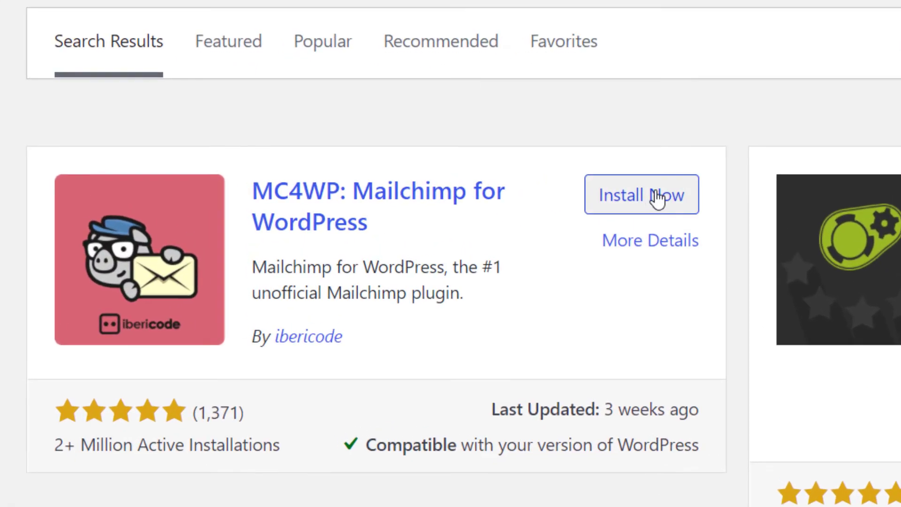
click(528, 180)
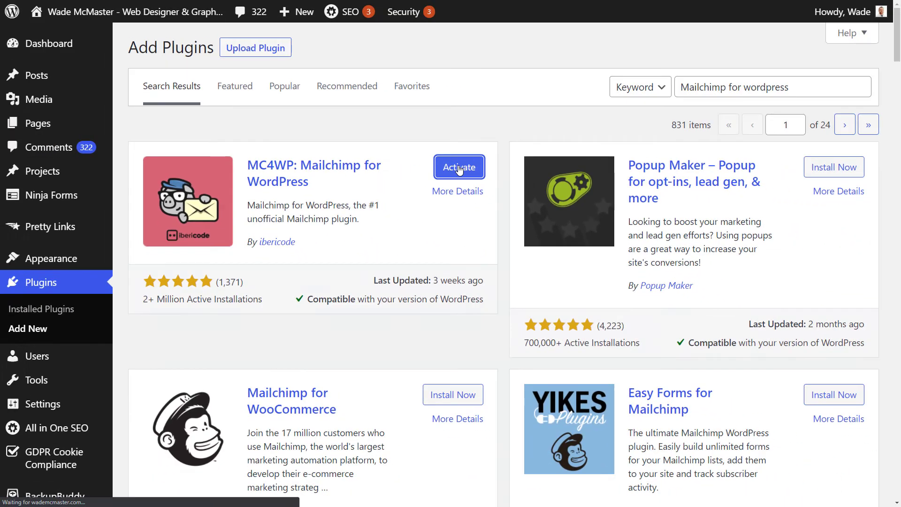
Activate MC4WP and go to its Mailchimp API Settings, ready at the API Key field.
click(654, 198)
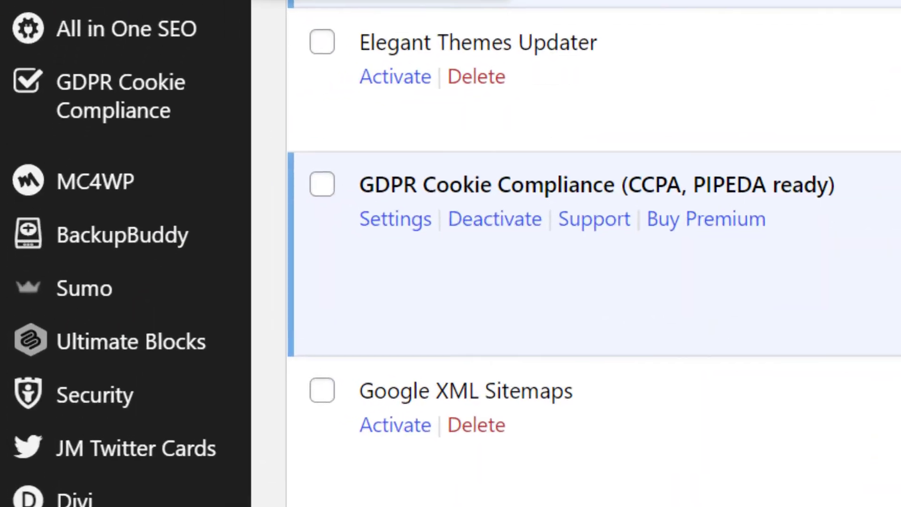
mouse_move(31, 499)
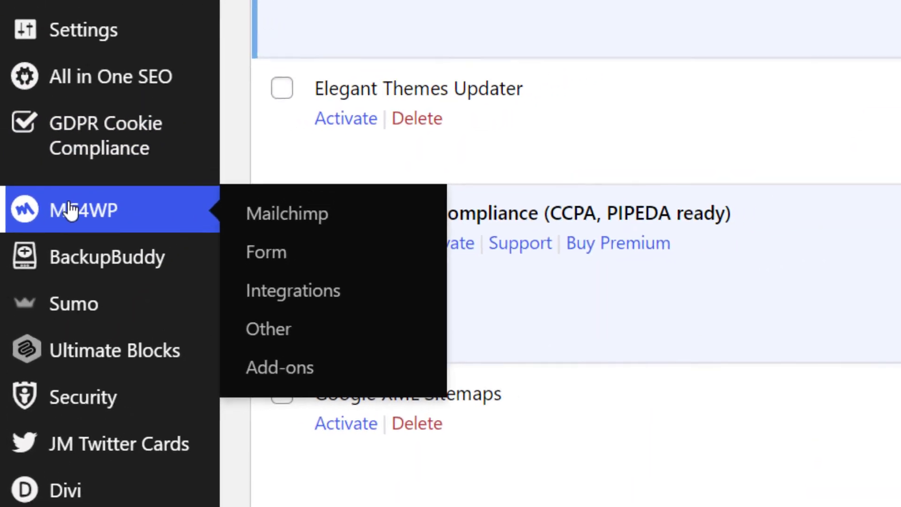
click(82, 175)
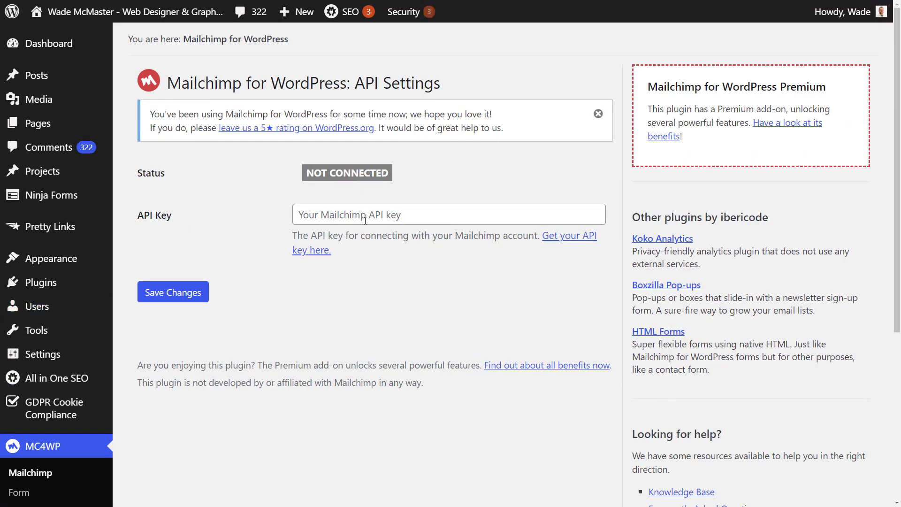
click(404, 210)
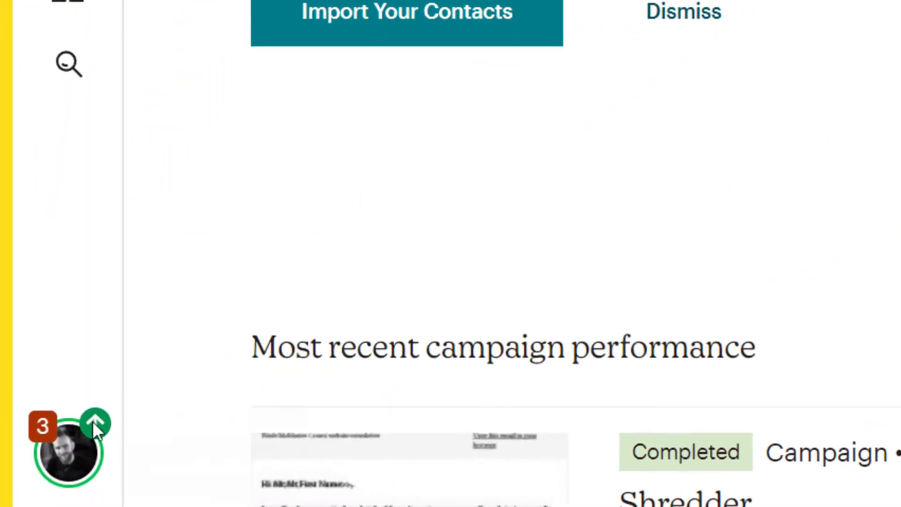
Go to Account > Extras > API keys in Mailchimp and copy the newest API key.
click(84, 463)
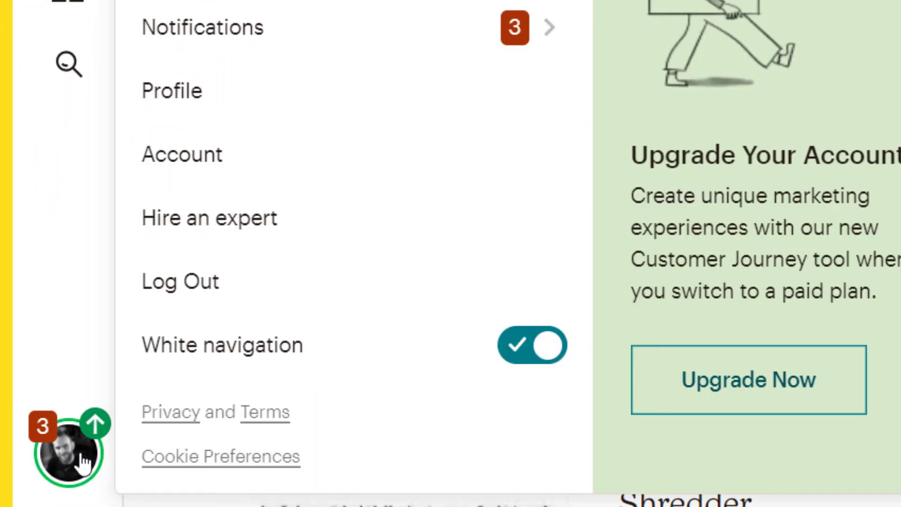
click(230, 168)
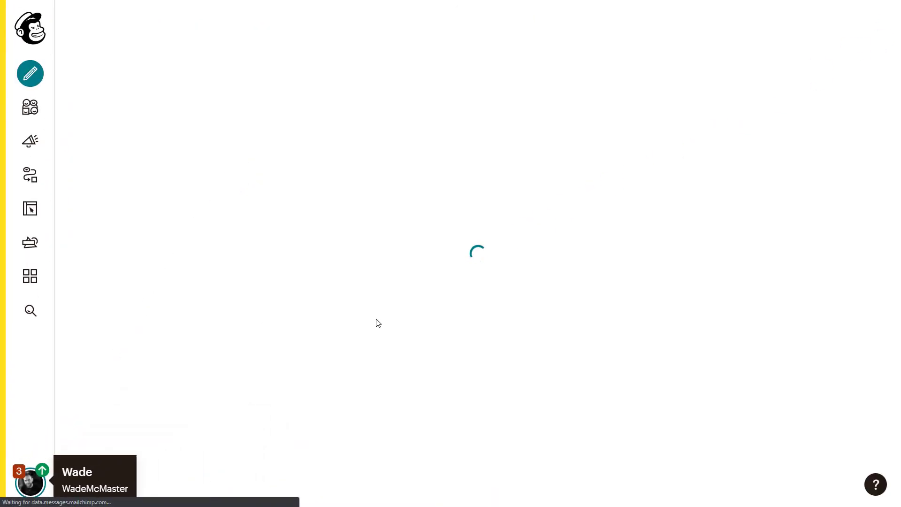
click(343, 128)
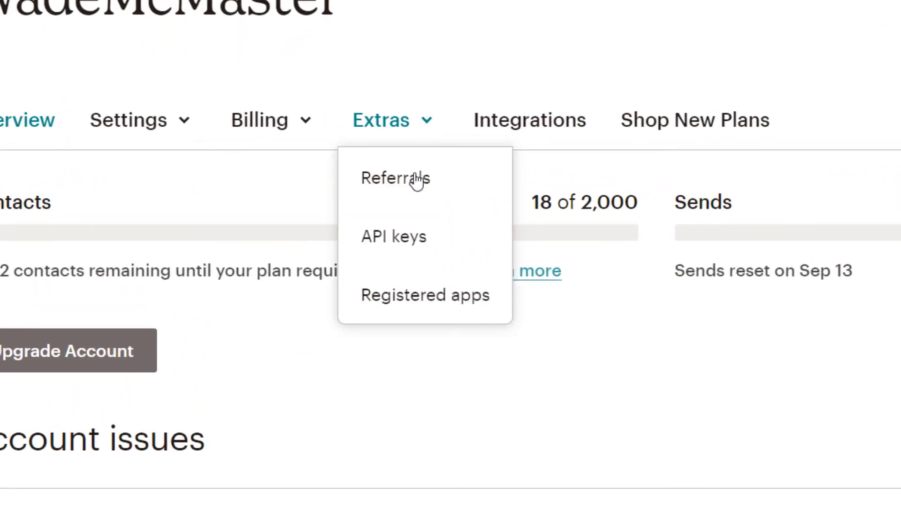
click(408, 249)
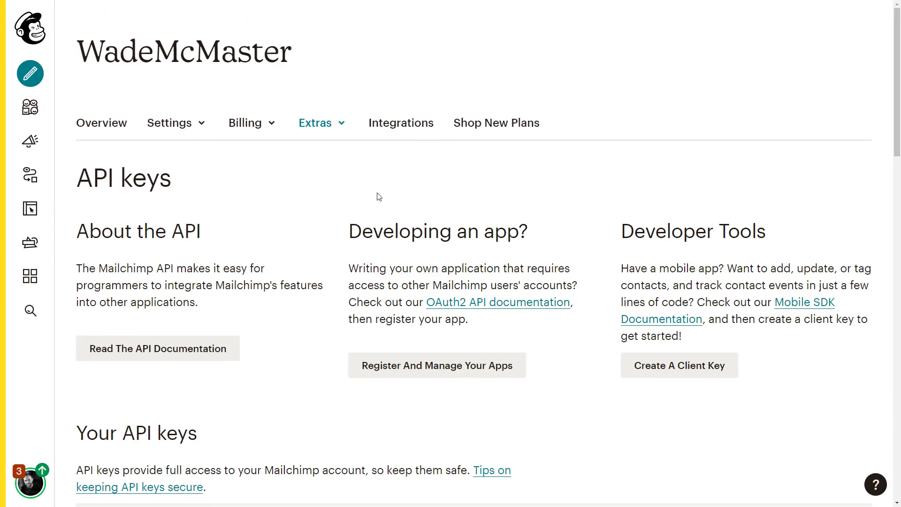
scroll(717, 157, down, 10)
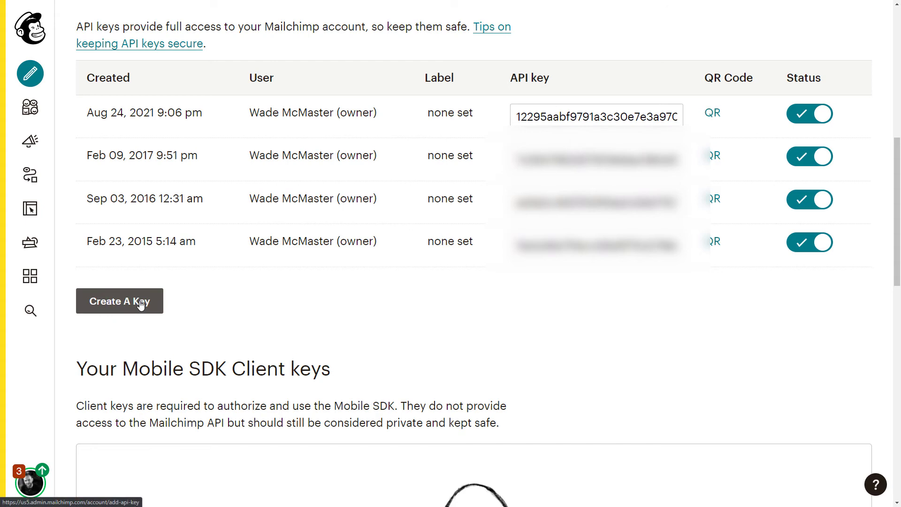
click(642, 116)
key(ctrl+c)
right_click(643, 118)
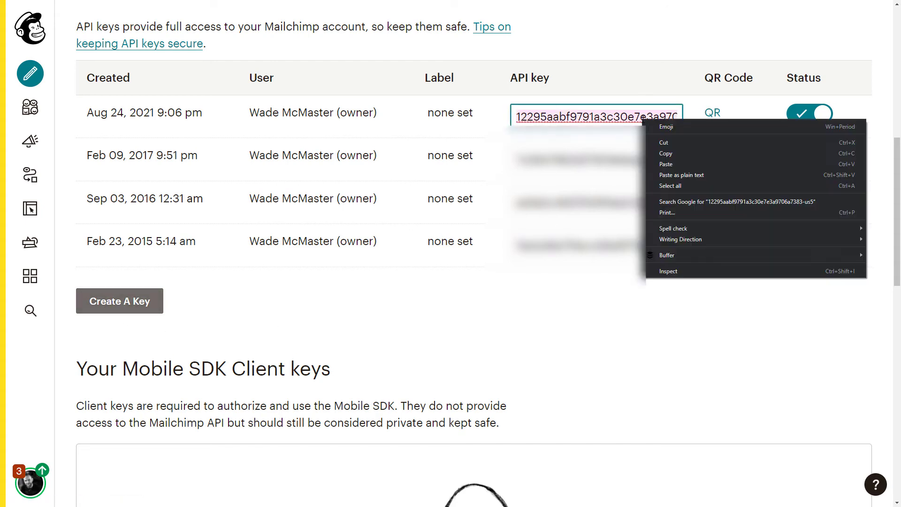
click(655, 153)
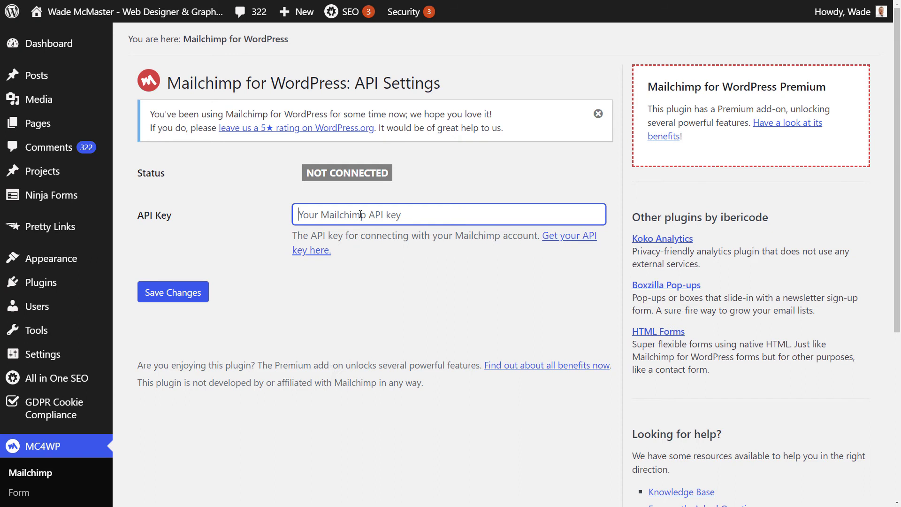
Paste the API key into MC4WP's API Key field and save, showing Connected with 2 lists.
right_click(360, 214)
click(389, 288)
click(198, 301)
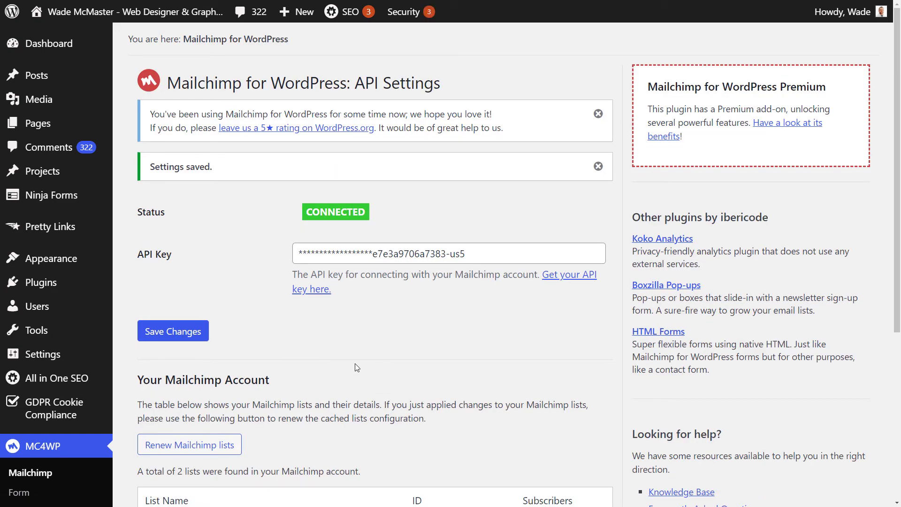
scroll(355, 364, down, 4)
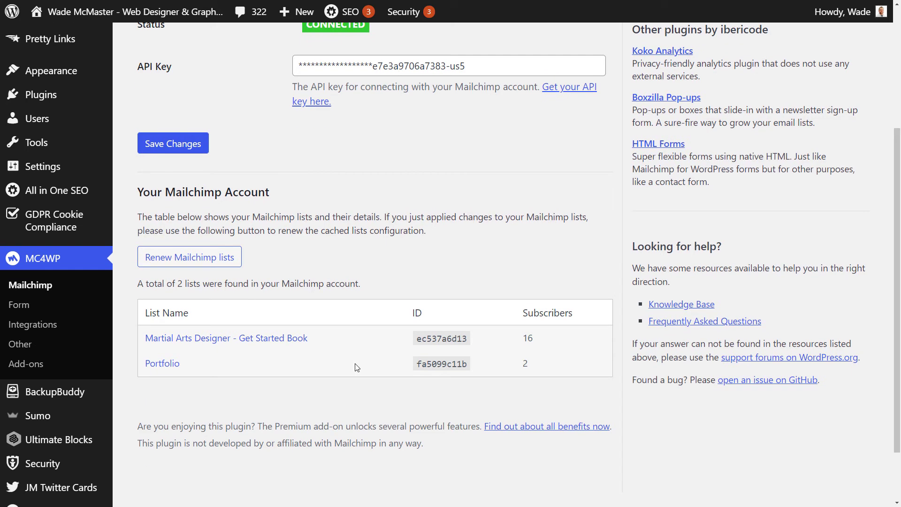
scroll(355, 367, up, 4)
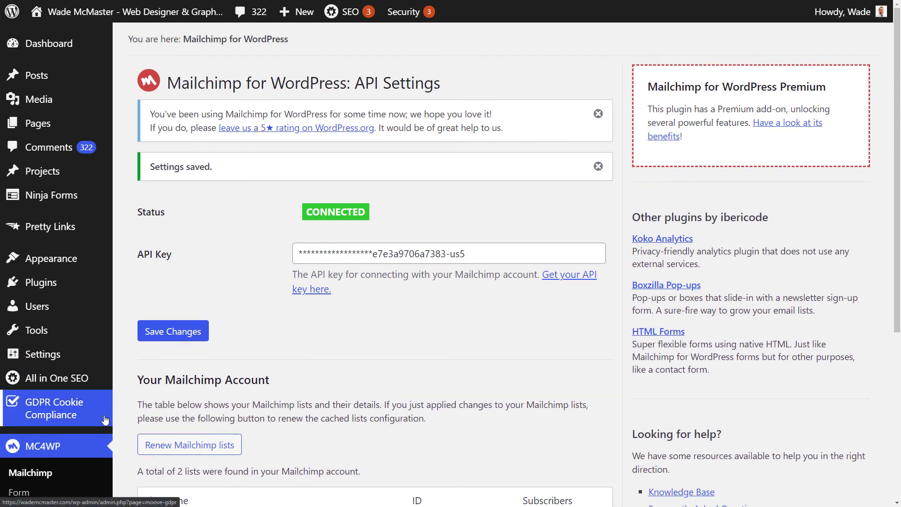
In Appearance > Widgets, add a Mailchimp for WordPress Form block to the Sidebar with Form 1 selected.
mouse_move(74, 260)
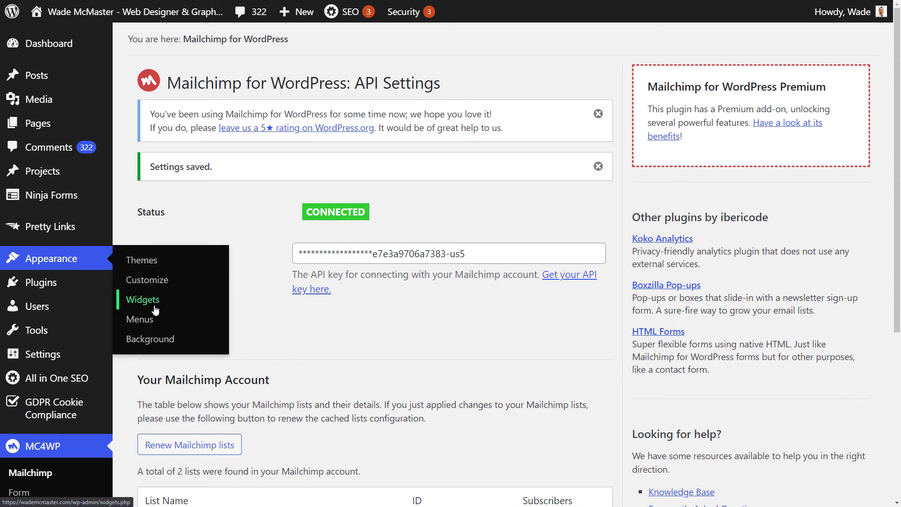
click(142, 300)
scroll(425, 357, down, 6)
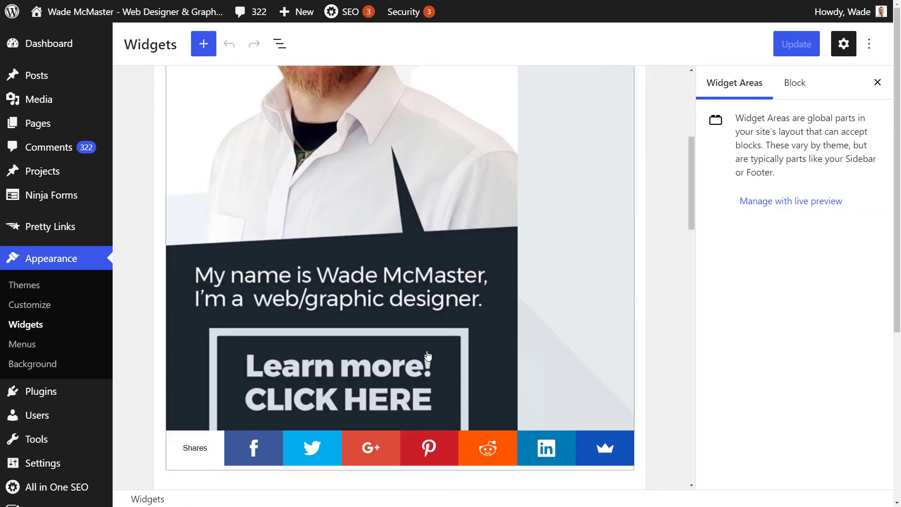
scroll(427, 357, down, 5)
scroll(428, 356, down, 10)
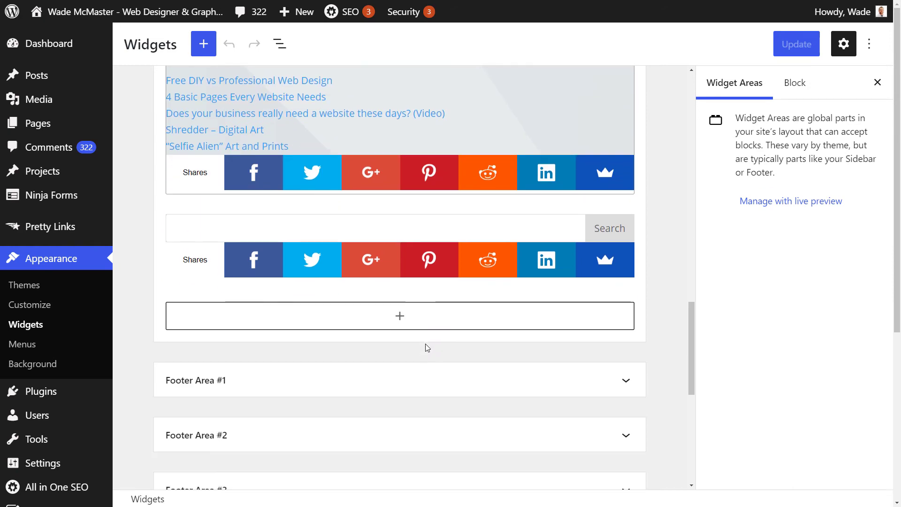
click(399, 316)
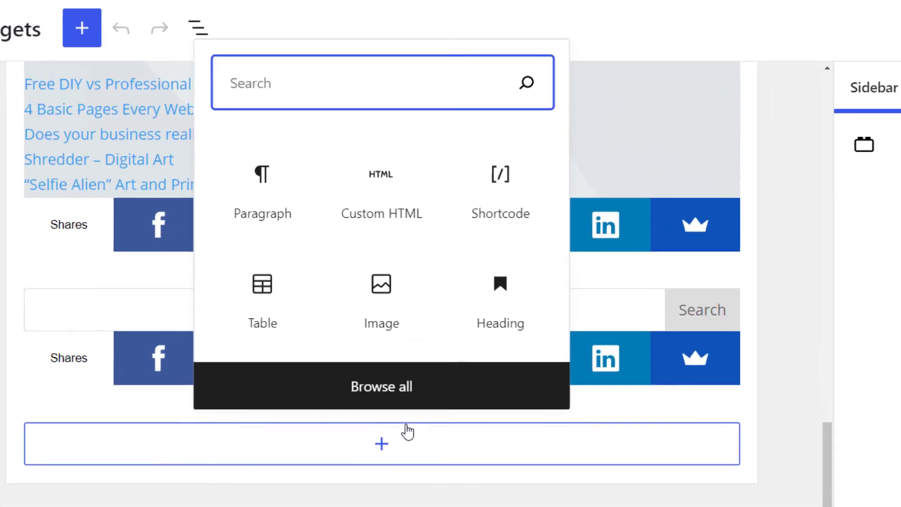
text(m)
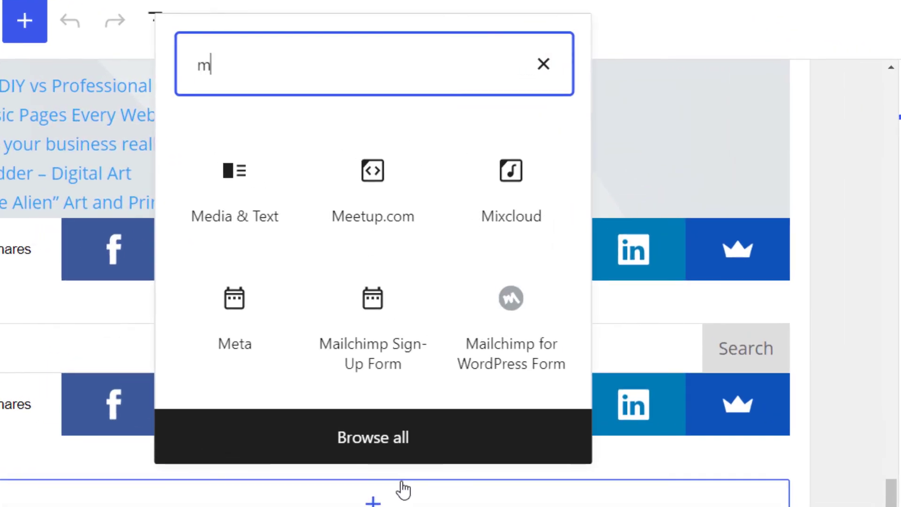
text(ailchimp)
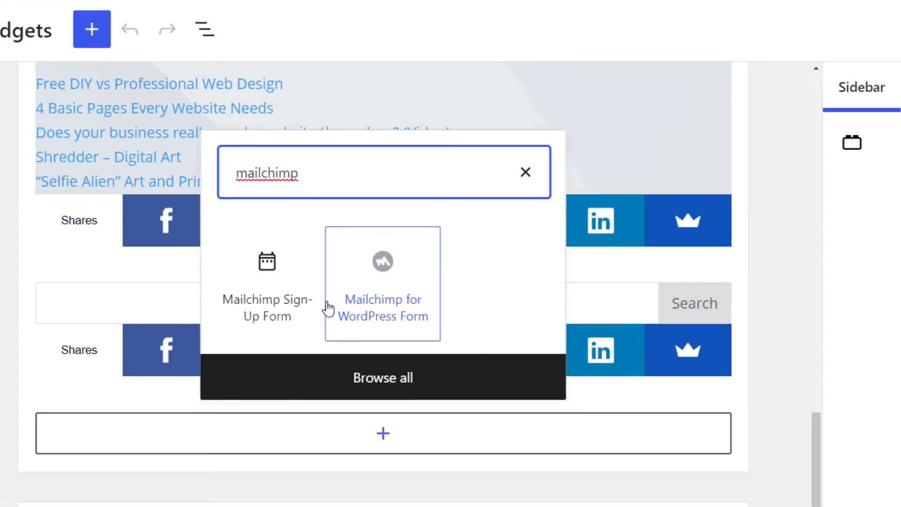
click(329, 308)
click(296, 336)
click(300, 336)
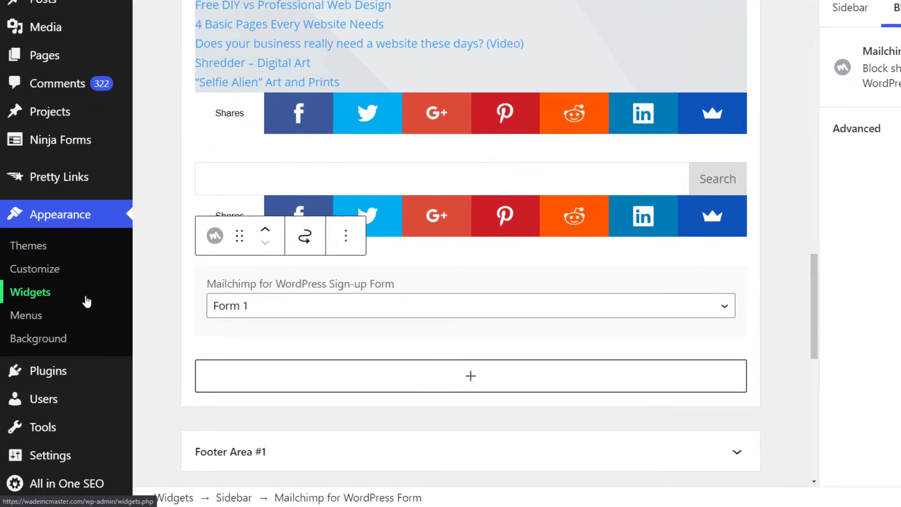
scroll(71, 348, down, 3)
Open Form 1's editor and review its fields and response messages.
mouse_move(67, 414)
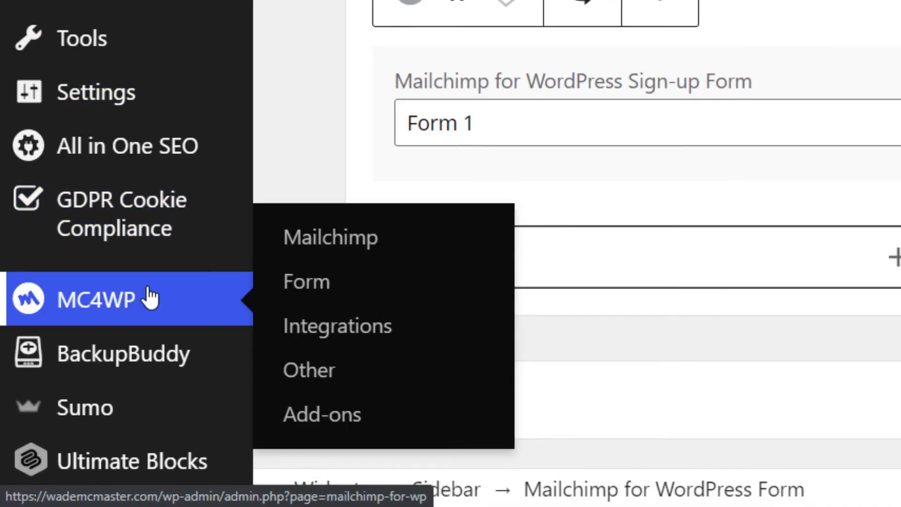
click(304, 295)
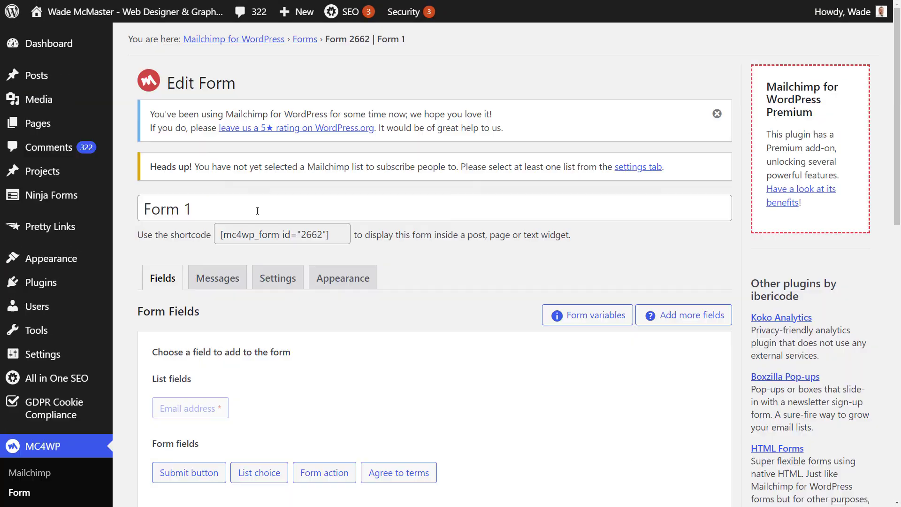
scroll(258, 211, down, 4)
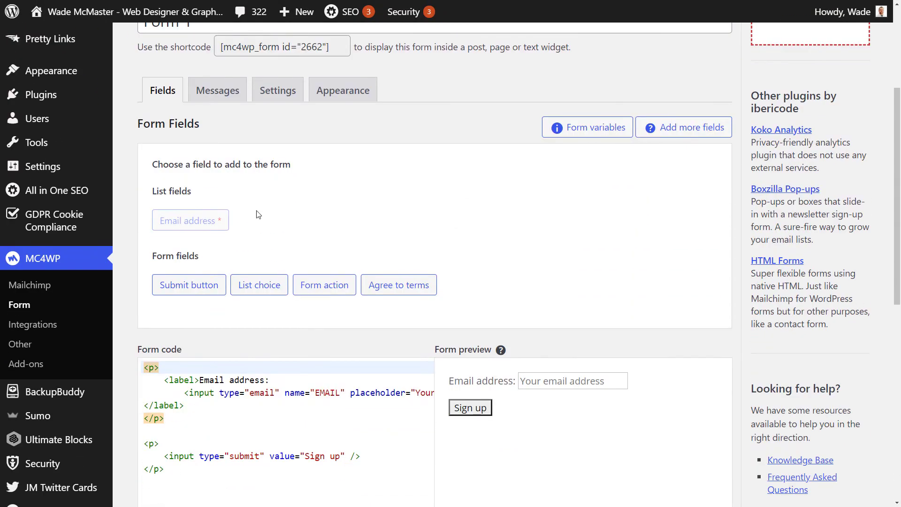
scroll(257, 215, down, 4)
scroll(257, 211, up, 3)
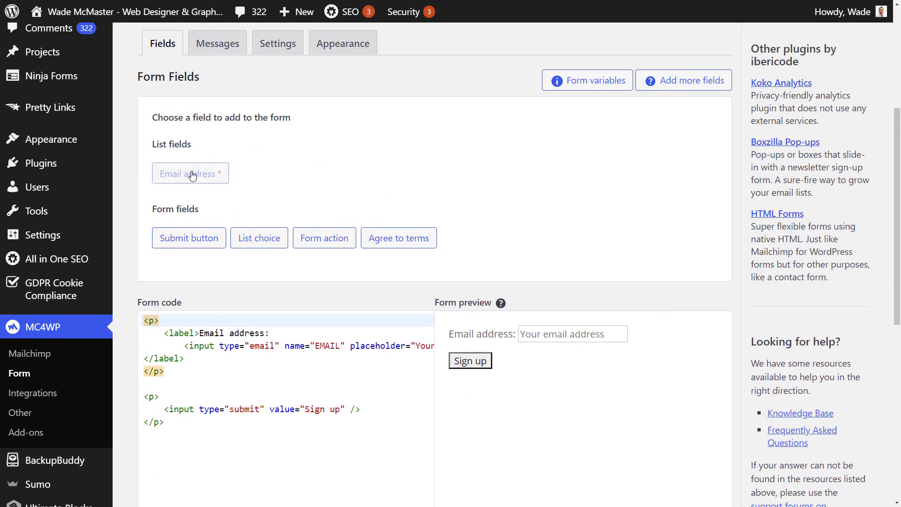
scroll(232, 197, up, 3)
scroll(232, 186, down, 2)
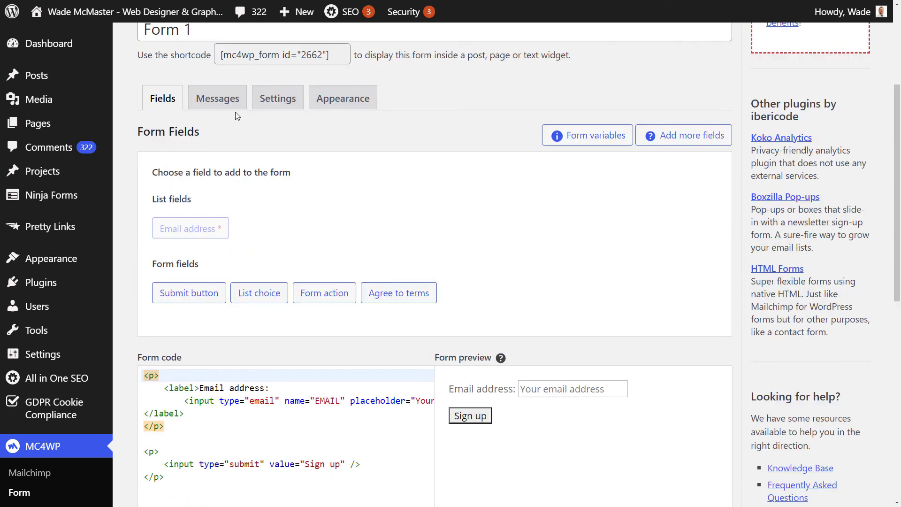
click(233, 104)
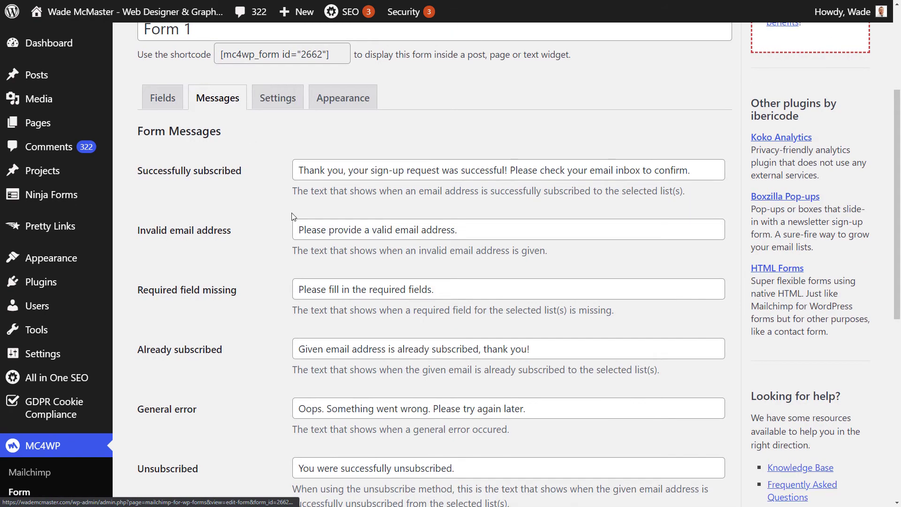
scroll(291, 207, down, 8)
scroll(289, 226, up, 8)
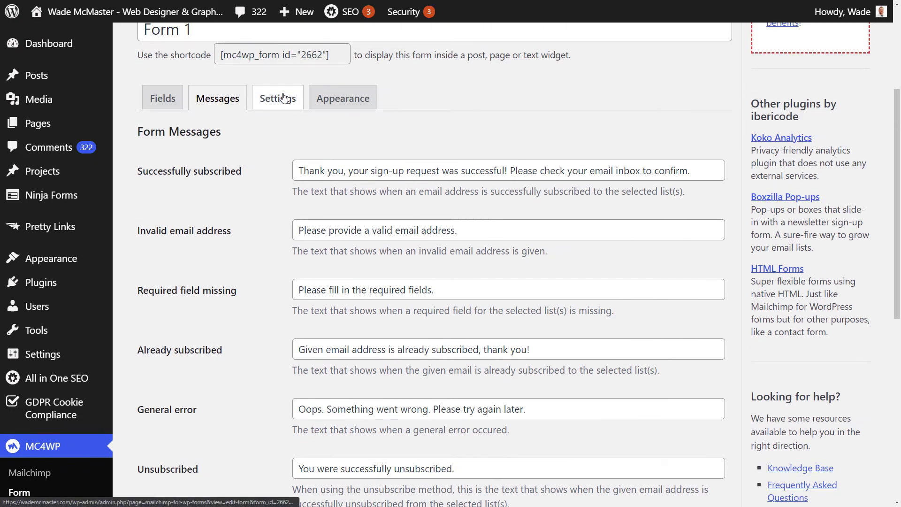
In Form 1's Settings, tick the Portfolio list, set Update existing subscribers to Yes, and save.
click(283, 98)
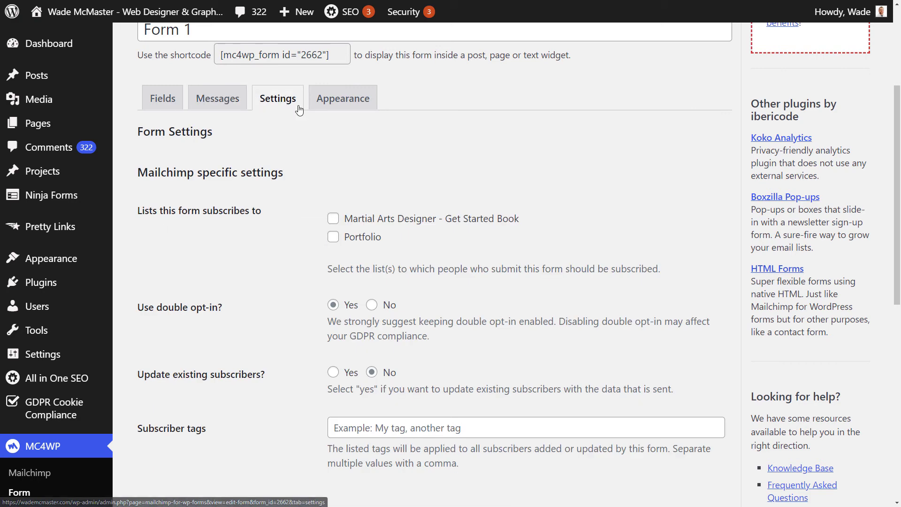
click(336, 240)
scroll(337, 241, down, 1)
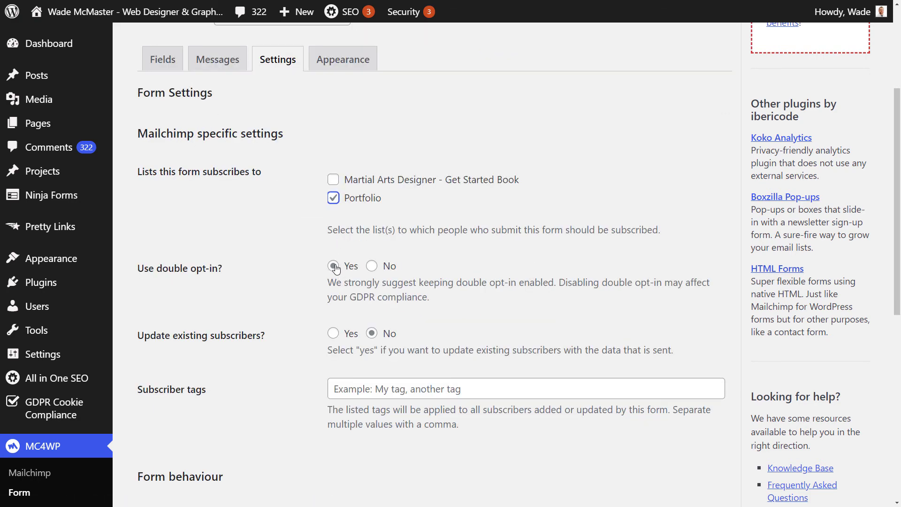
scroll(334, 268, down, 2)
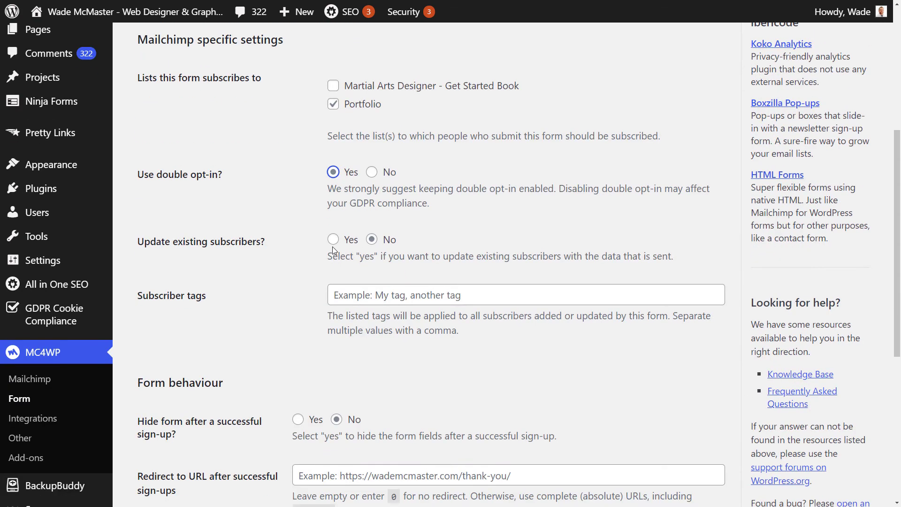
click(334, 240)
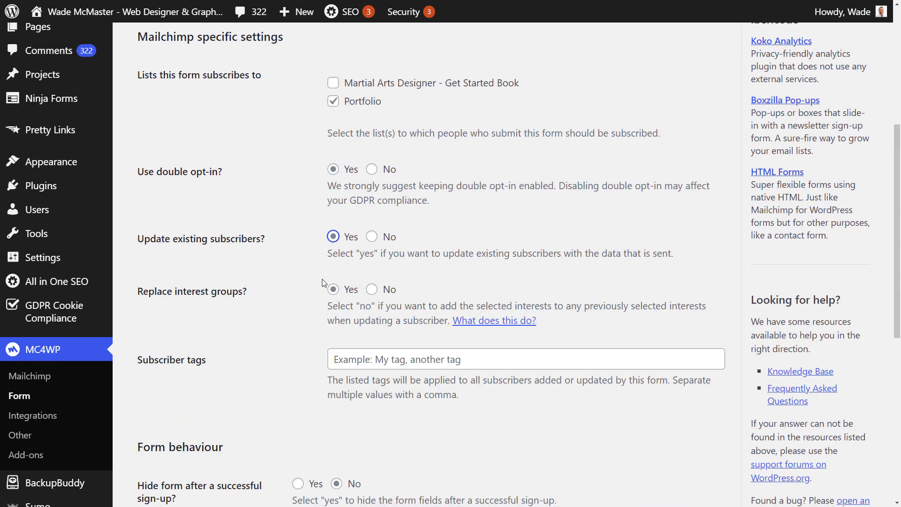
scroll(322, 279, down, 5)
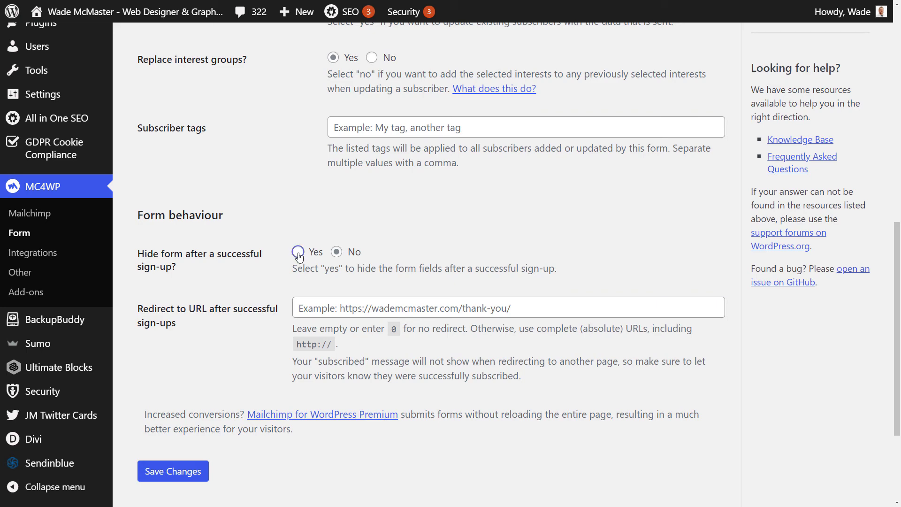
click(172, 472)
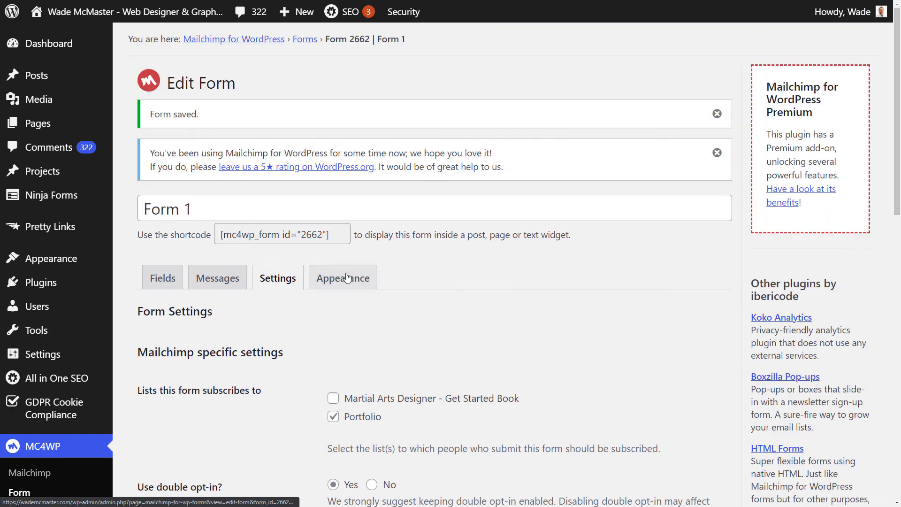
Switch Form 1's Form Style on the Appearance tab to Blue Theme and save the change.
click(348, 278)
scroll(350, 282, down, 2)
click(381, 263)
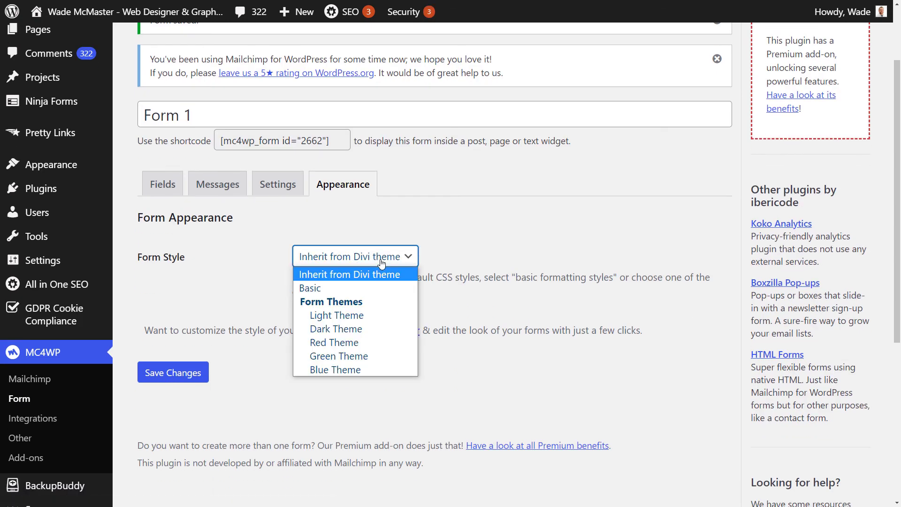
click(350, 367)
click(183, 380)
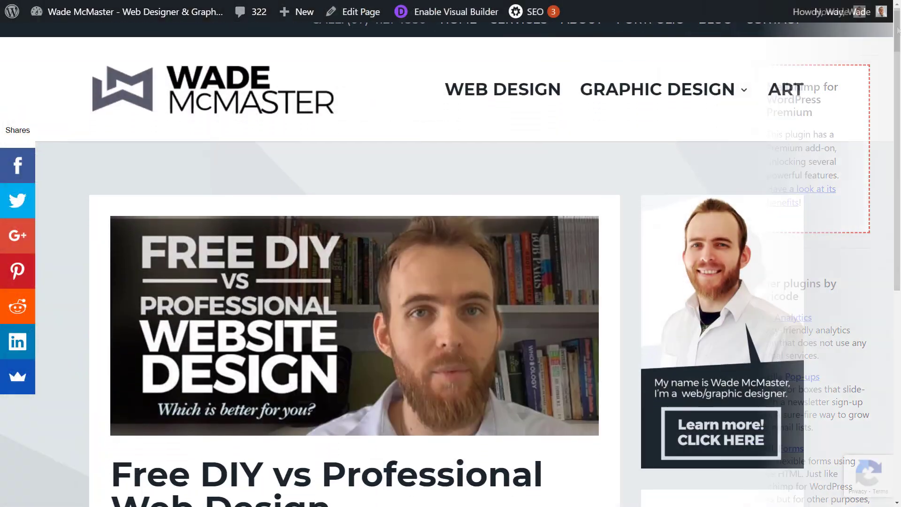
Scroll the live blog page and try the blue sidebar form's Email address field.
scroll(900, 84, down, 15)
scroll(899, 84, down, 10)
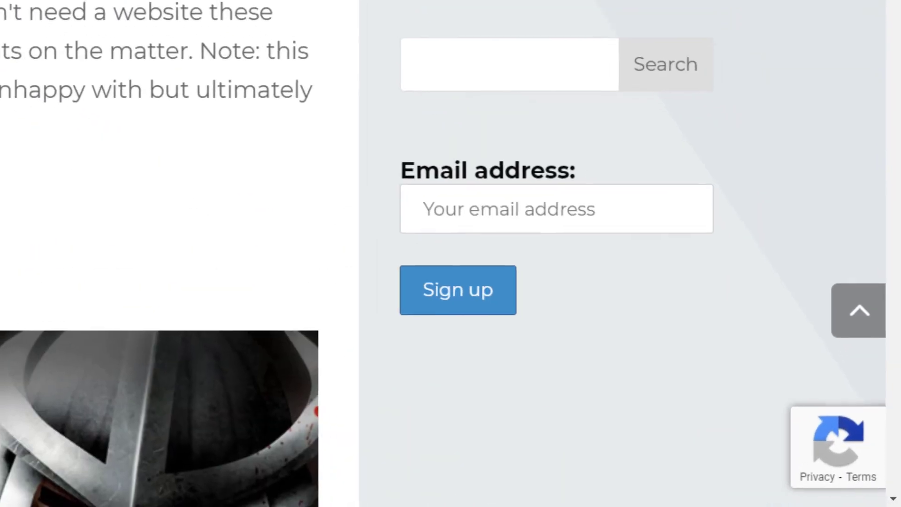
click(715, 353)
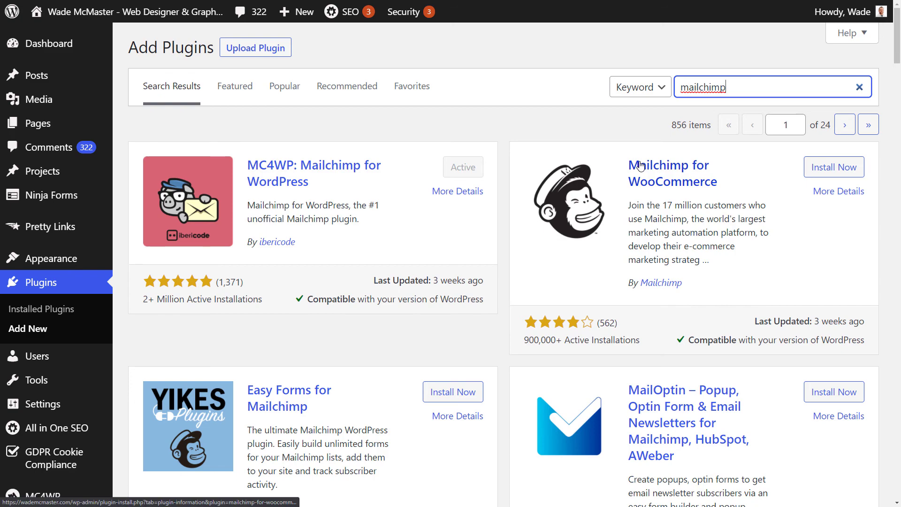
Open More Details for MC4WP: Mailchimp Top Bar from the mailchimp results and view its Screenshots.
scroll(588, 152, down, 4)
scroll(468, 139, down, 4)
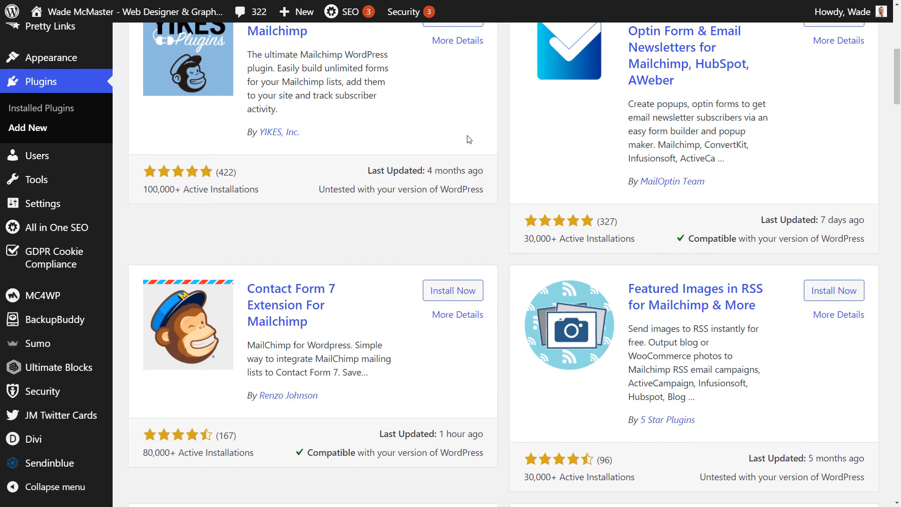
scroll(468, 140, down, 2)
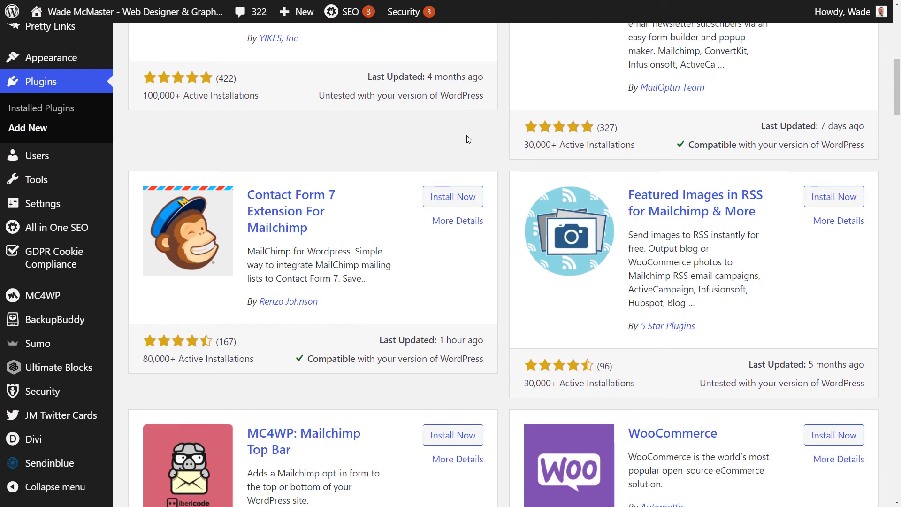
scroll(468, 139, down, 2)
scroll(439, 245, down, 3)
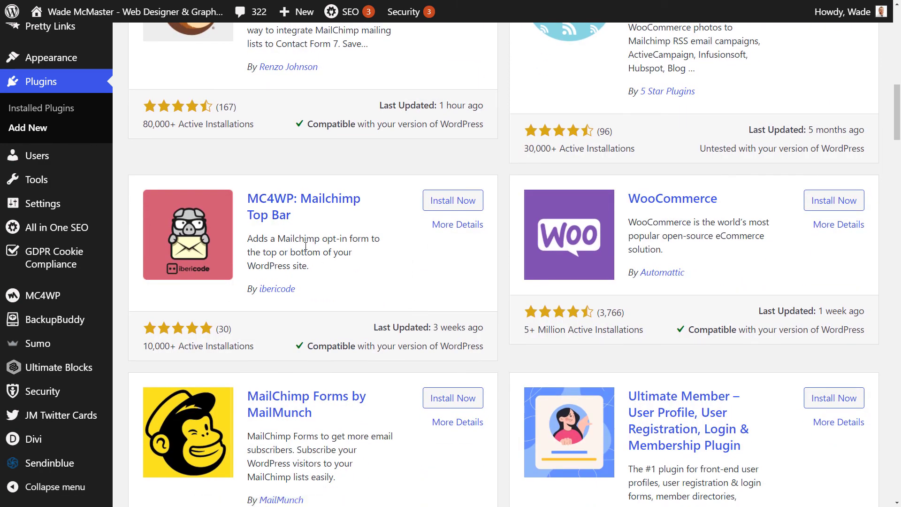
click(450, 226)
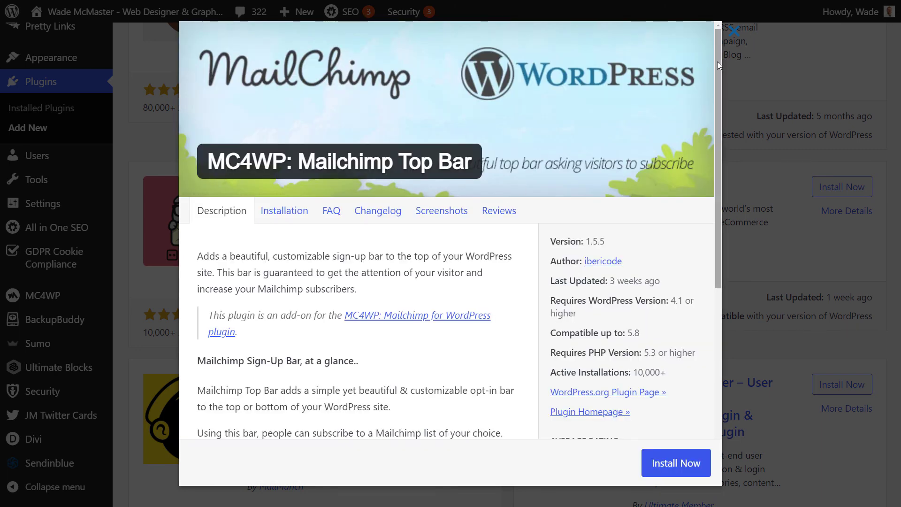
drag(717, 61, 723, 112)
click(438, 121)
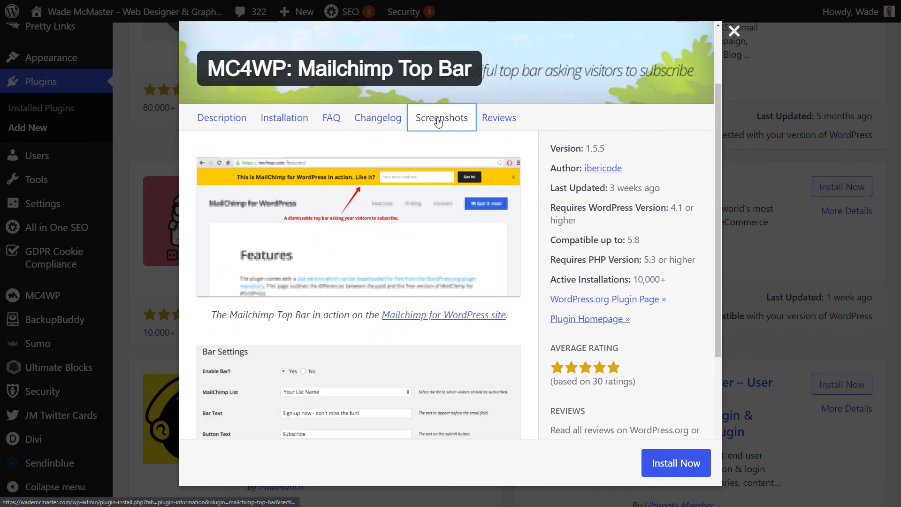